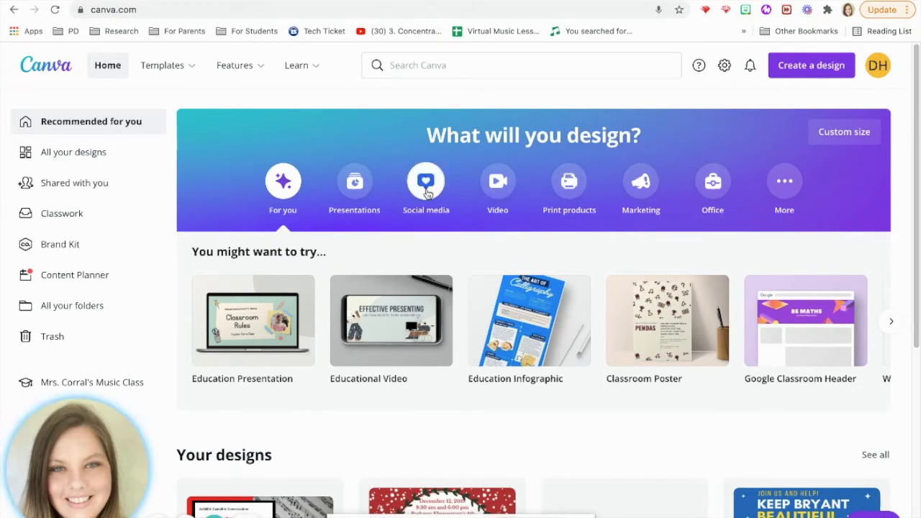
Step: Search Canva for 'card' to list the 98 Card (4 × 8 in) templates
mouse_move(304, 347)
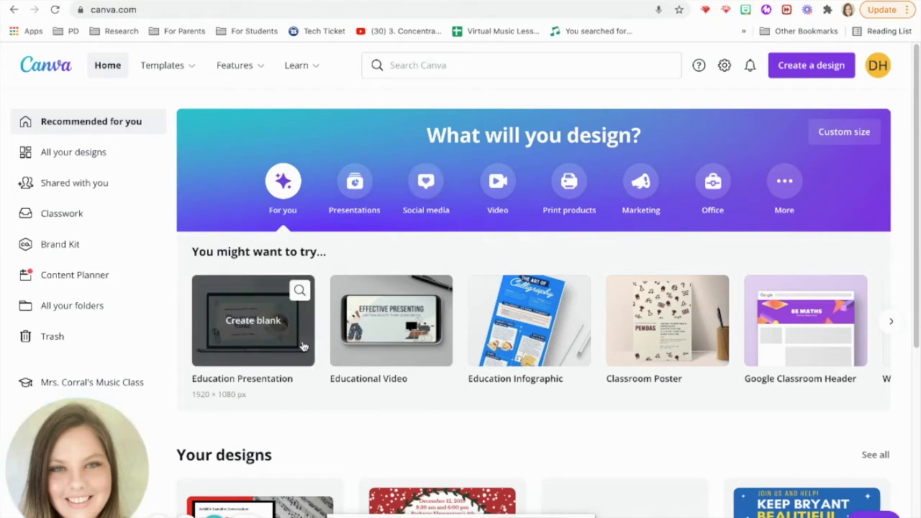
click(888, 323)
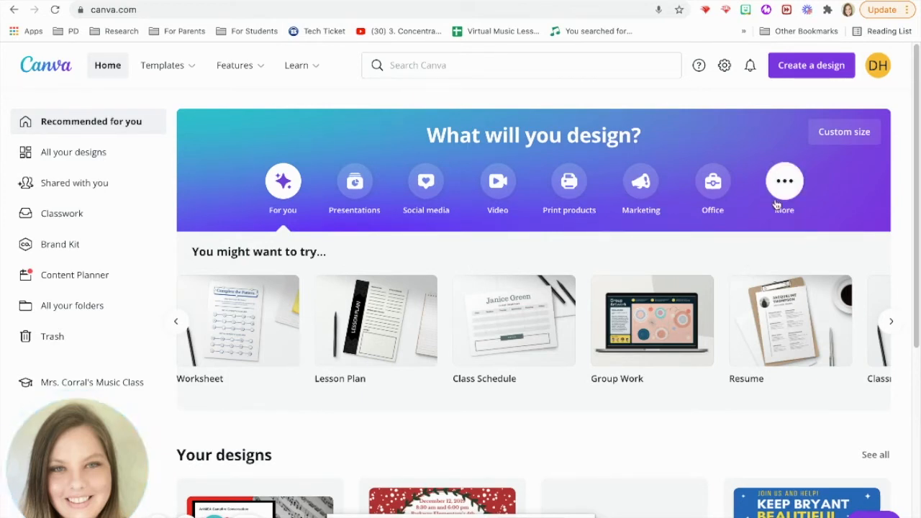
click(776, 205)
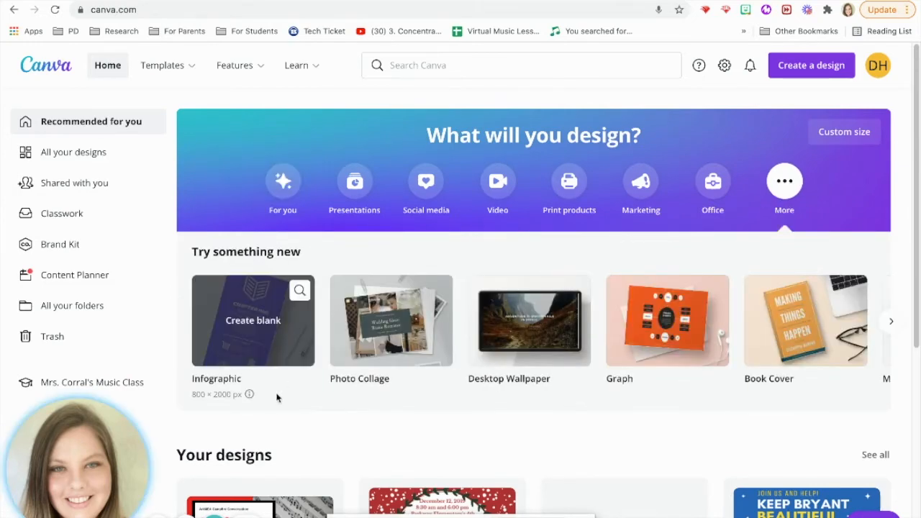
click(452, 74)
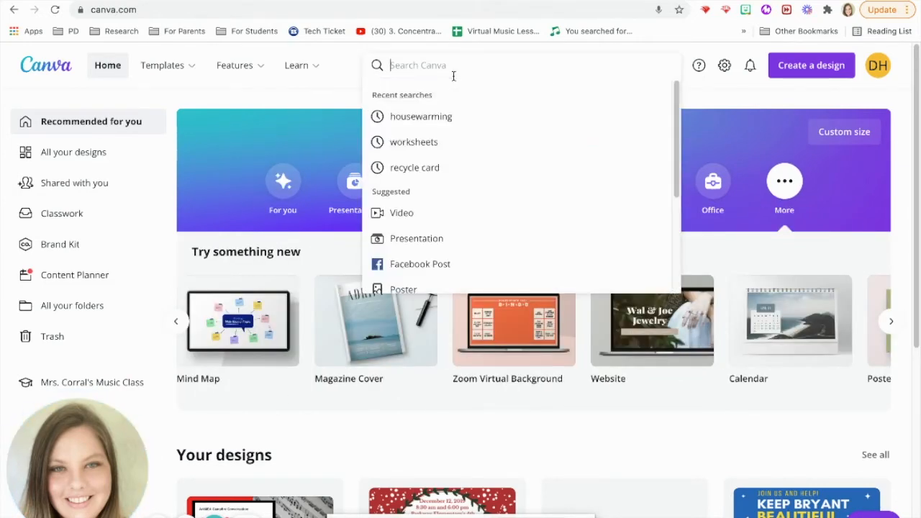
text(card)
key(Return)
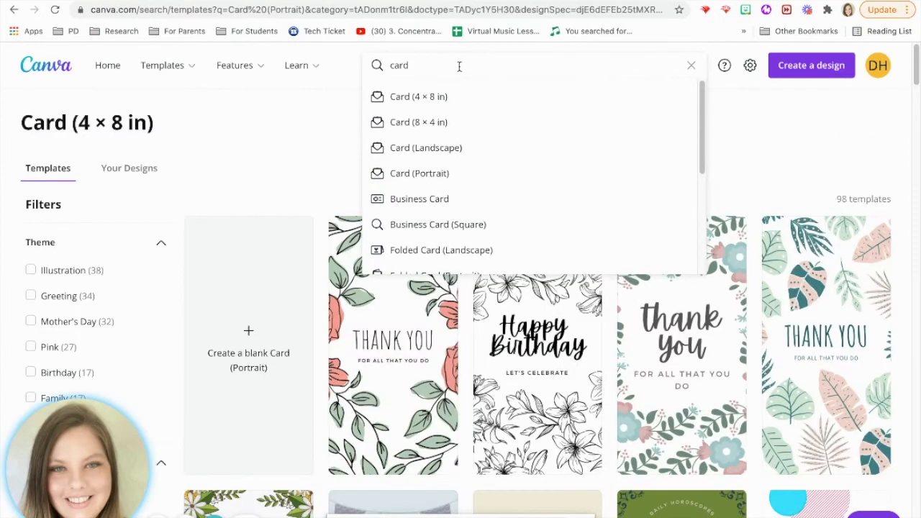
Step: Pick the Card (Landscape) suggestion and create a blank 7 × 5 in card
click(424, 149)
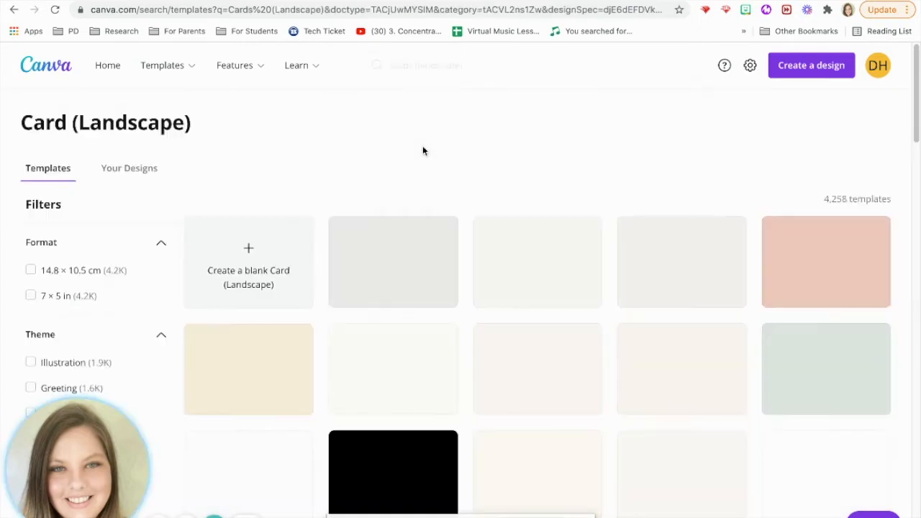
click(261, 247)
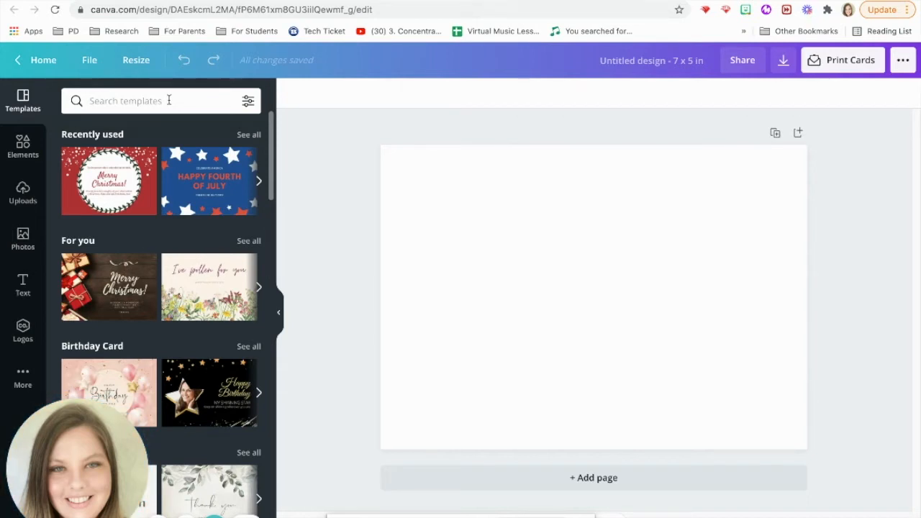
Step: Search the card templates for 'christmas' after first trying 'holiday'
click(128, 100)
text(holiday)
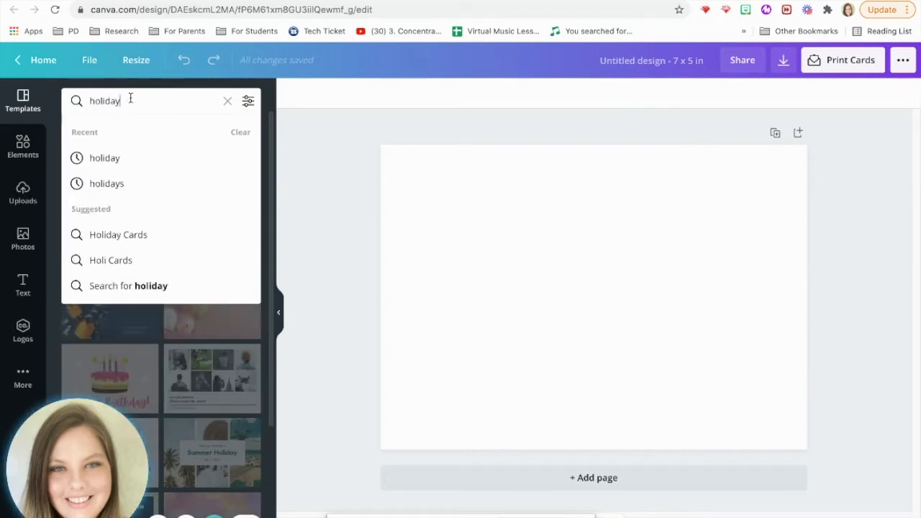
key(Return)
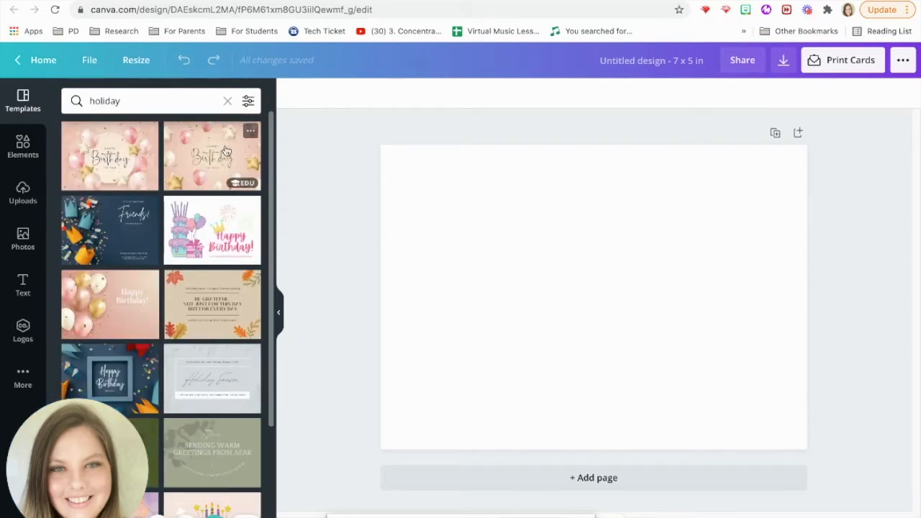
click(144, 101)
key(BackSpace)
key(BackSpace)
key(BackSpace)
key(BackSpace)
key(BackSpace)
key(BackSpace)
key(BackSpace)
text(christmas)
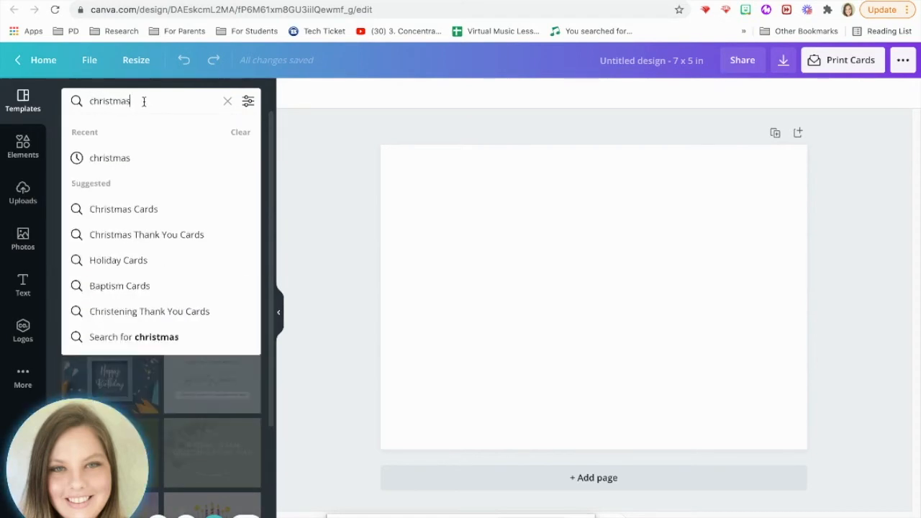
key(Return)
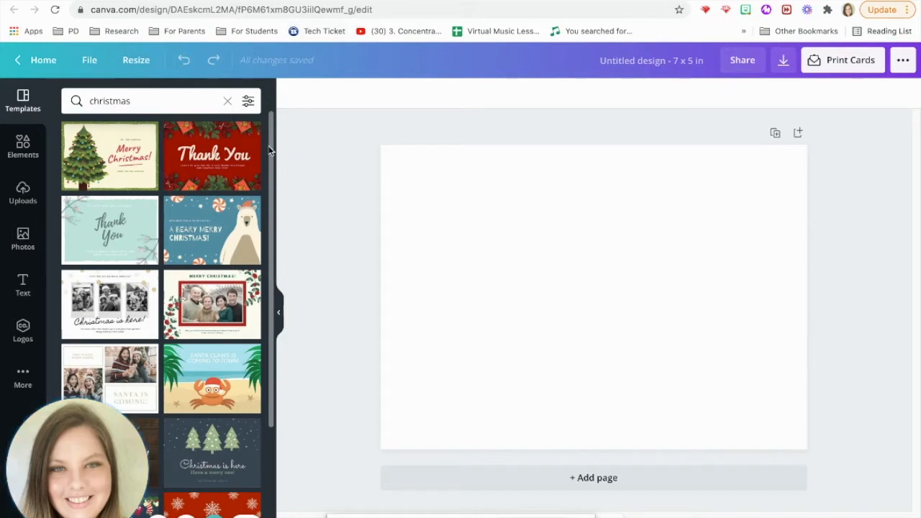
Step: Apply the red Merry Christmas wreath template to the card
drag(272, 146, 272, 245)
click(216, 237)
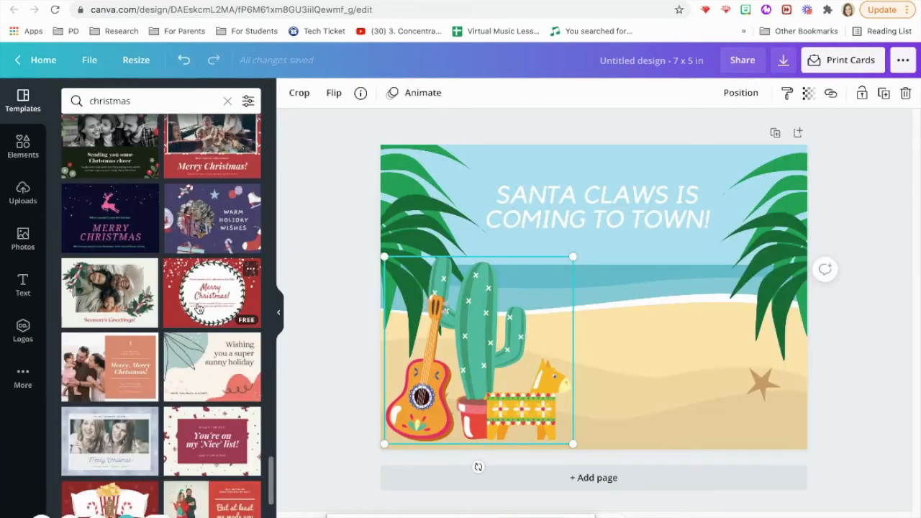
click(199, 309)
click(633, 273)
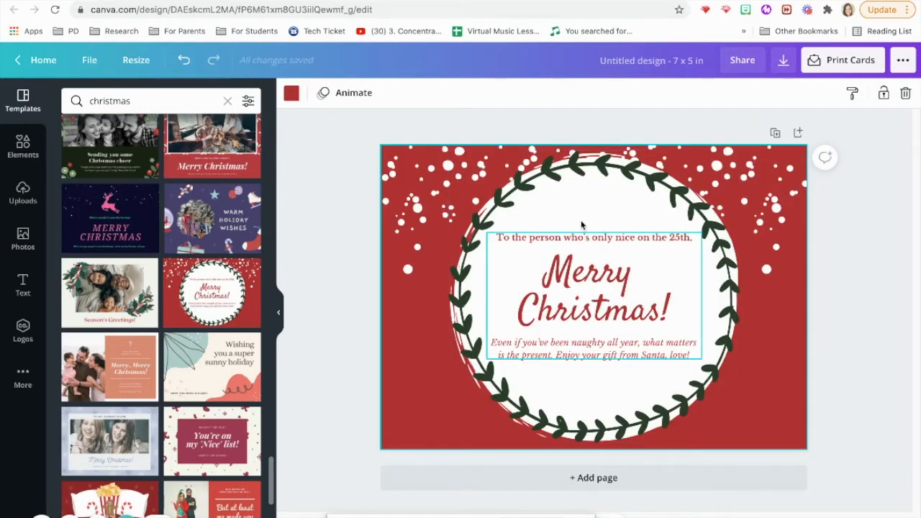
Step: Nudge the Merry Christmas text group slightly upward
click(633, 269)
drag(604, 257, 605, 253)
click(606, 255)
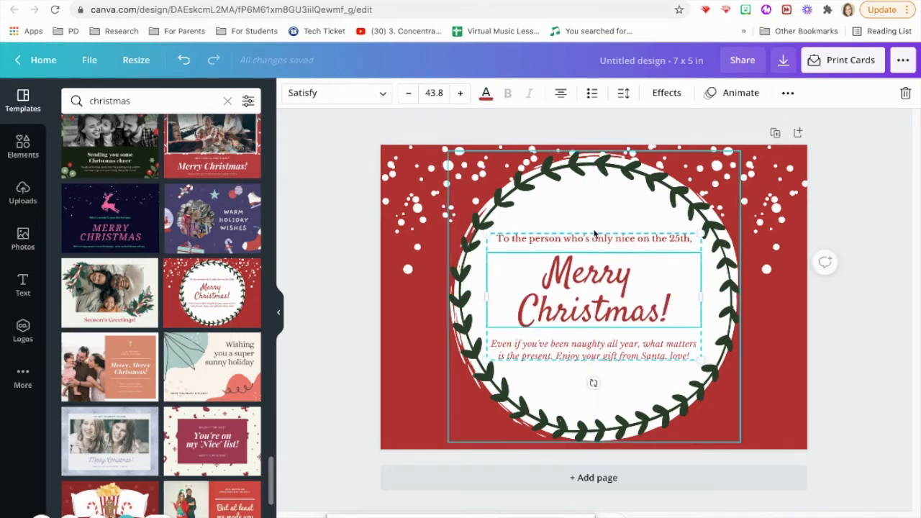
click(596, 243)
click(599, 282)
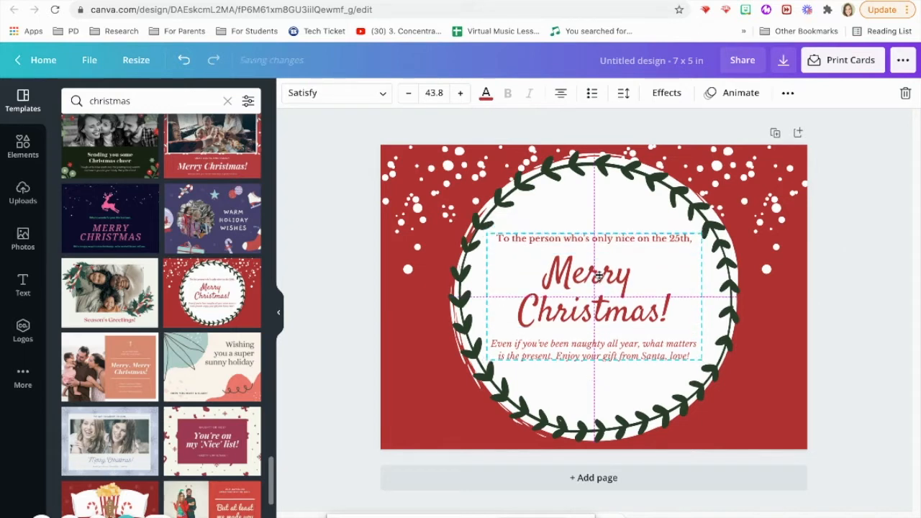
double_click(597, 309)
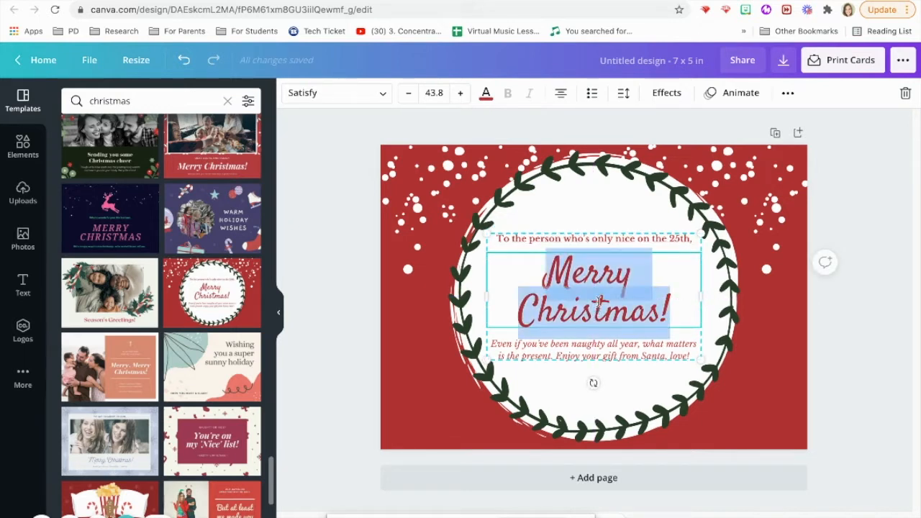
Step: Ungroup the three text lines and move the top greeting line up a little
click(788, 94)
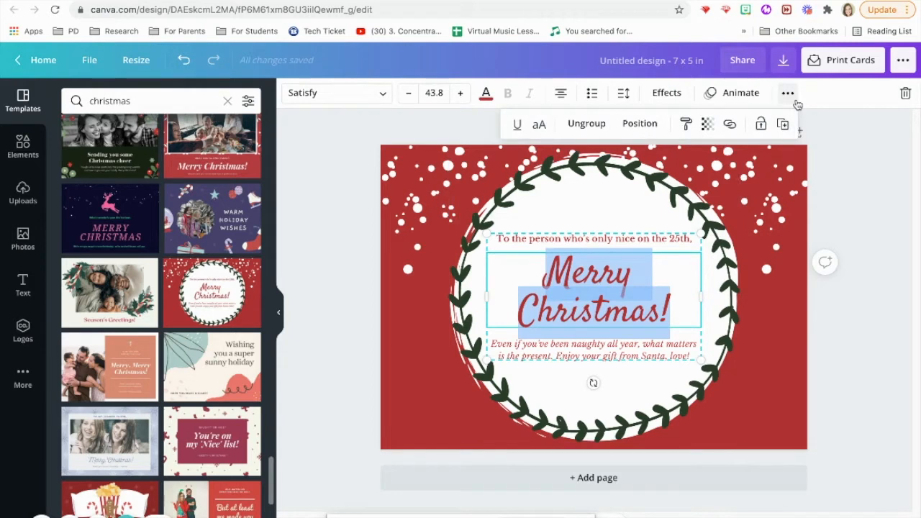
click(585, 123)
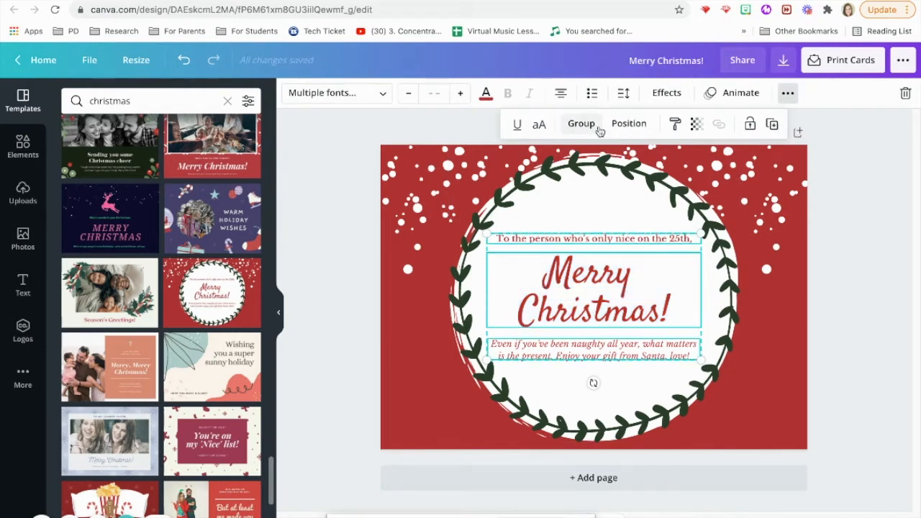
click(585, 208)
click(577, 243)
mouse_move(576, 244)
mouse_down()
mouse_move(581, 223)
mouse_move(580, 232)
mouse_up()
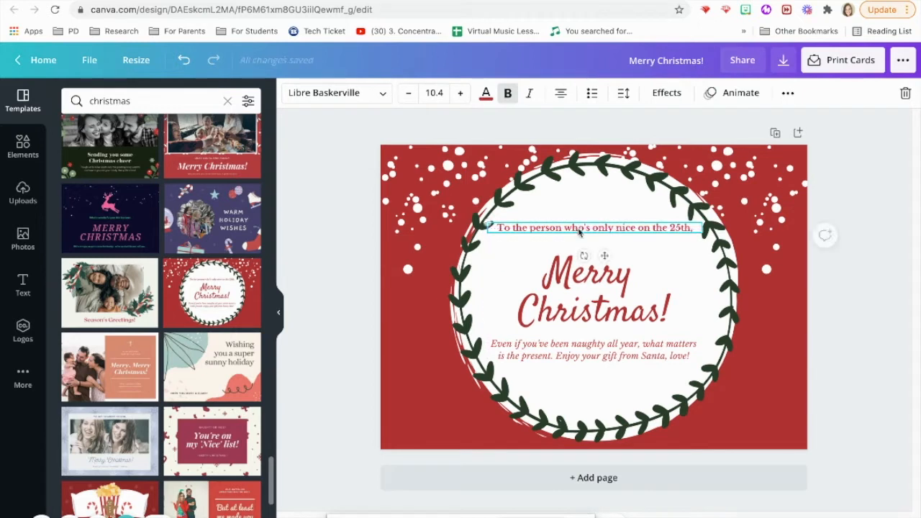
Step: Select the bottom message text box for editing
click(581, 341)
click(646, 343)
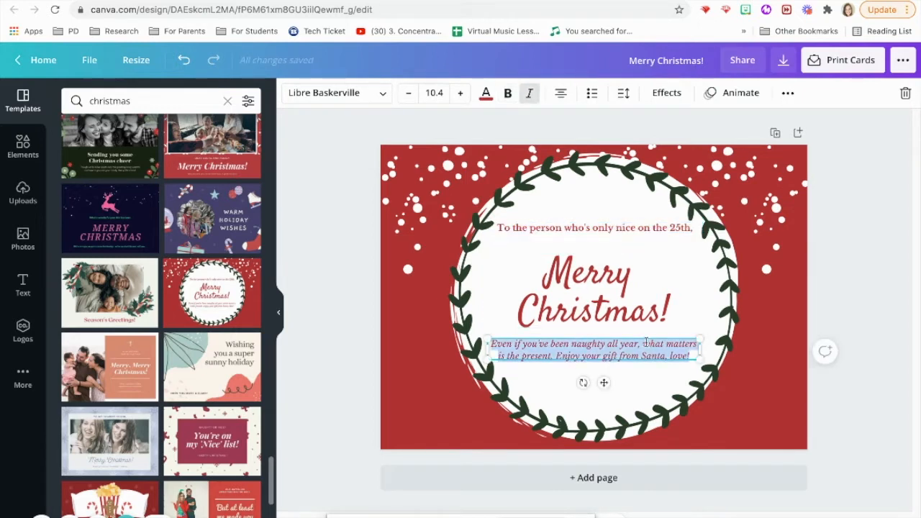
click(690, 356)
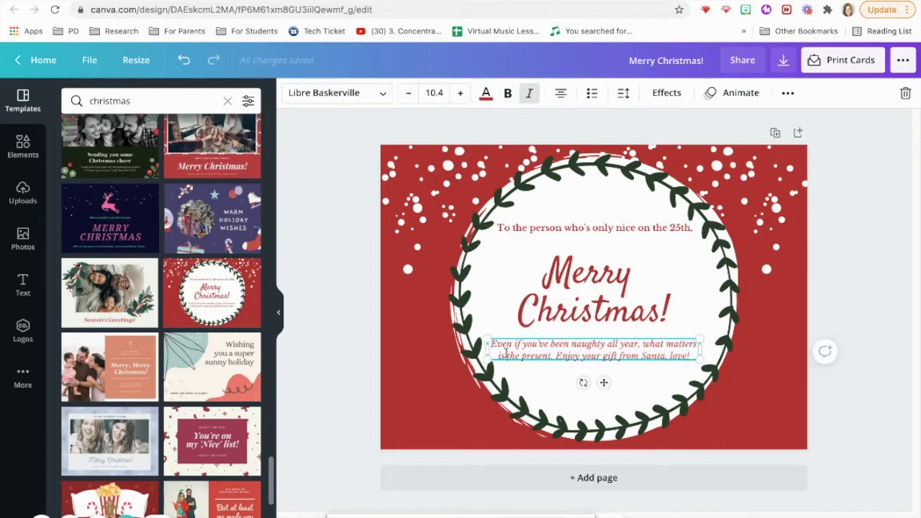
Step: Replace the bottom message with 'A Holiday Musical by' and the composer's name, placed lower in the wreath
drag(686, 355, 514, 344)
text(A)
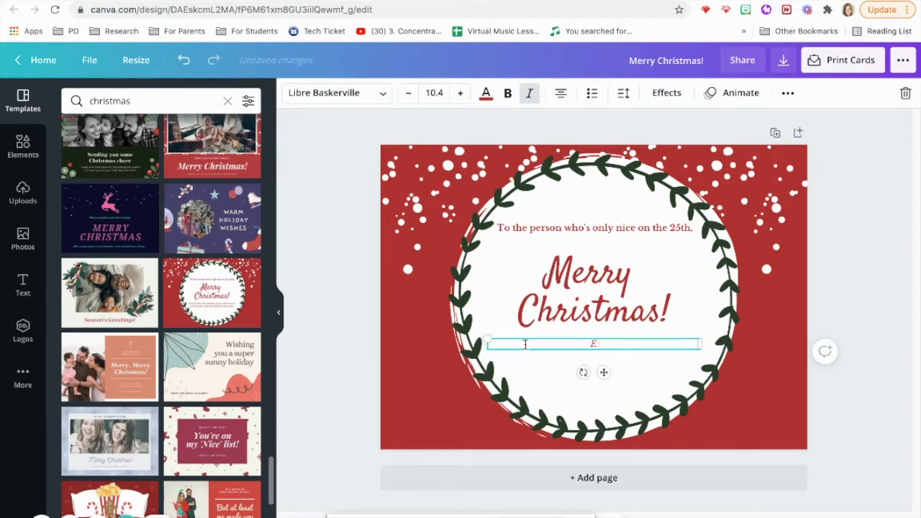
text( Holiday Musical by)
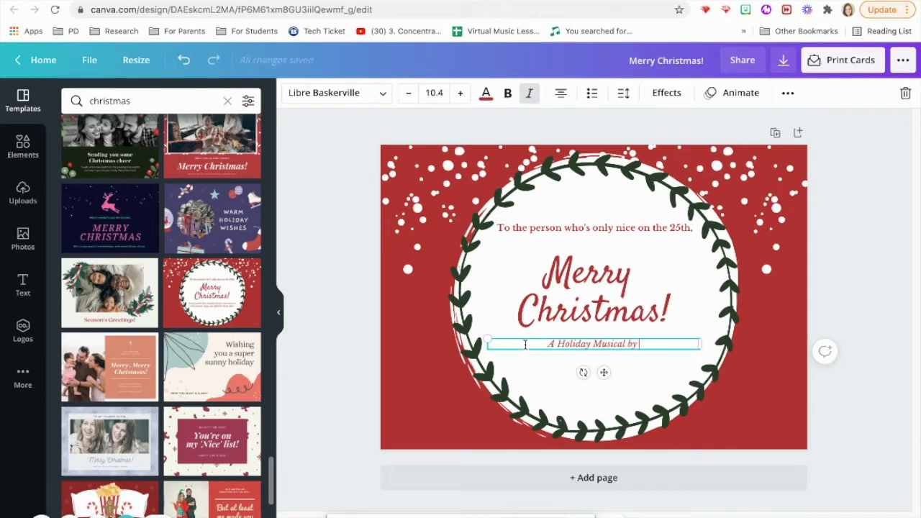
text( Teresa)
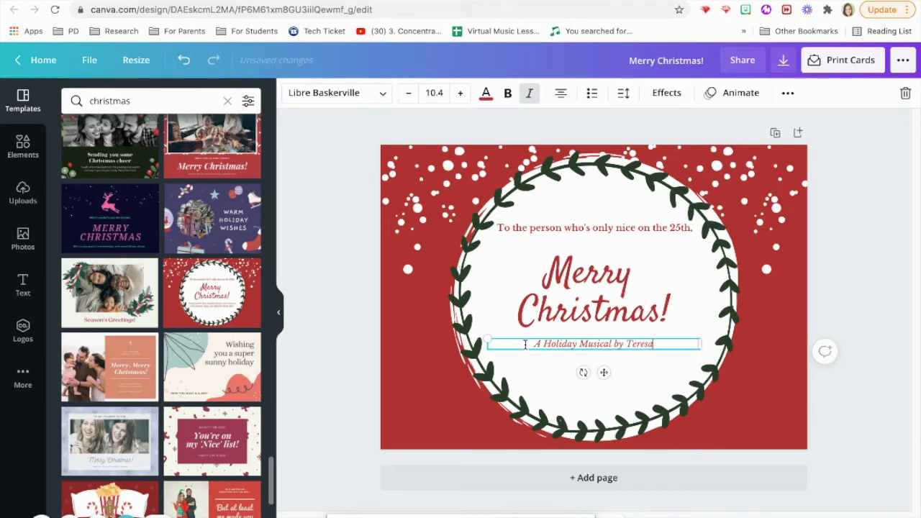
text( Jennings)
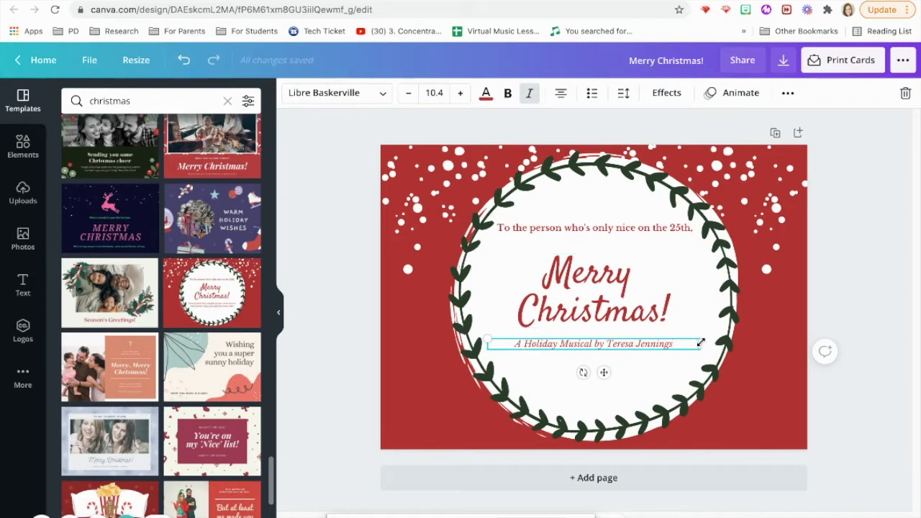
drag(684, 338, 688, 381)
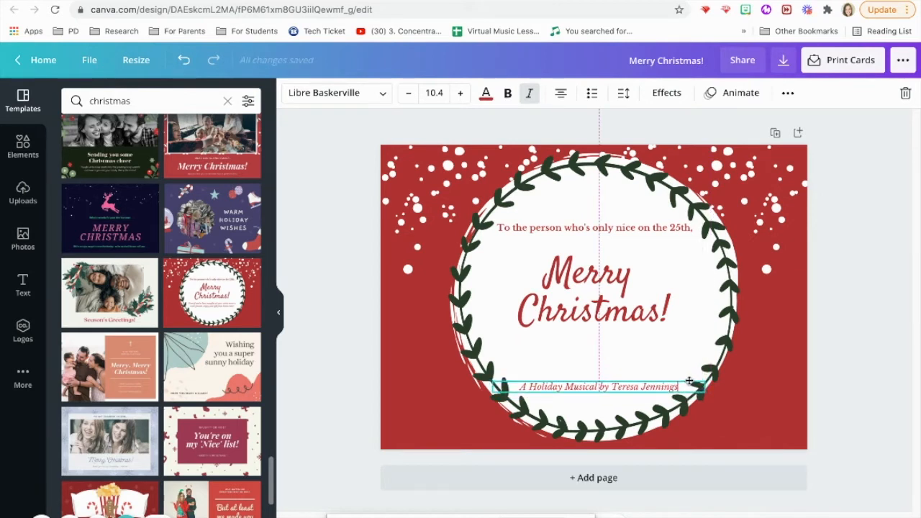
drag(688, 380, 688, 381)
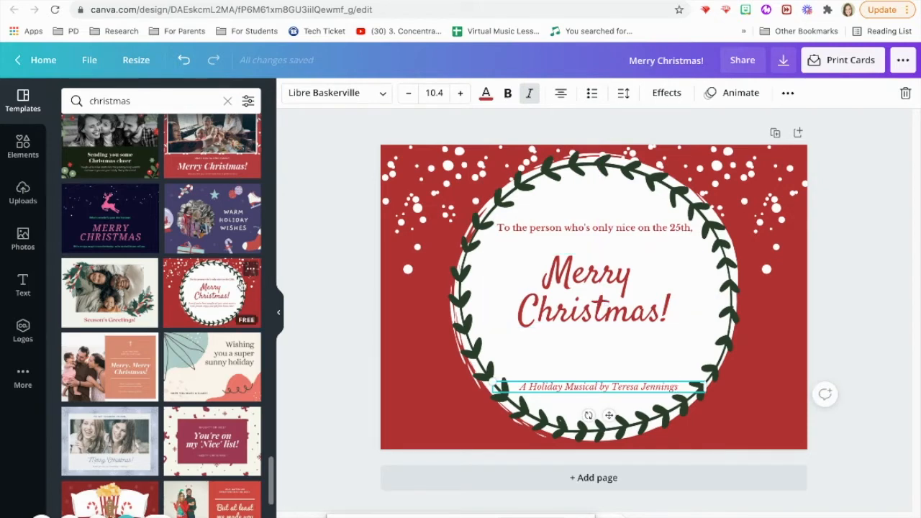
click(23, 286)
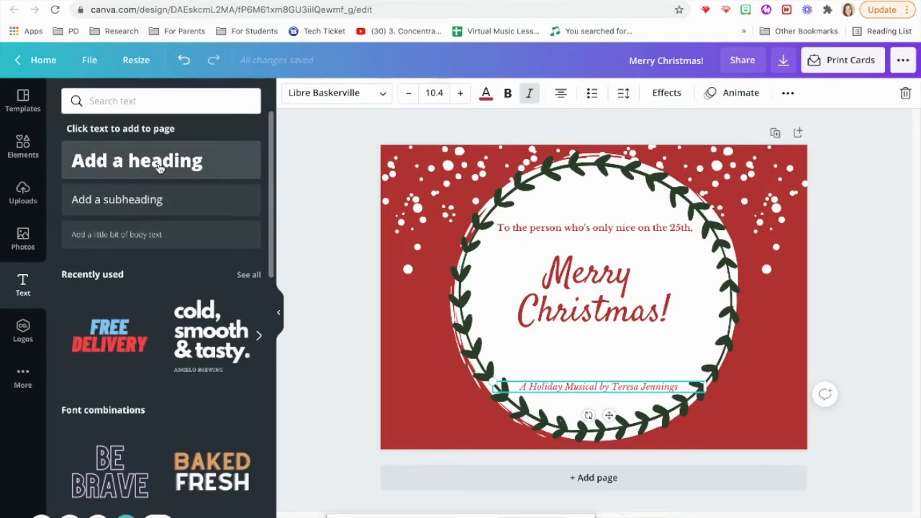
click(164, 162)
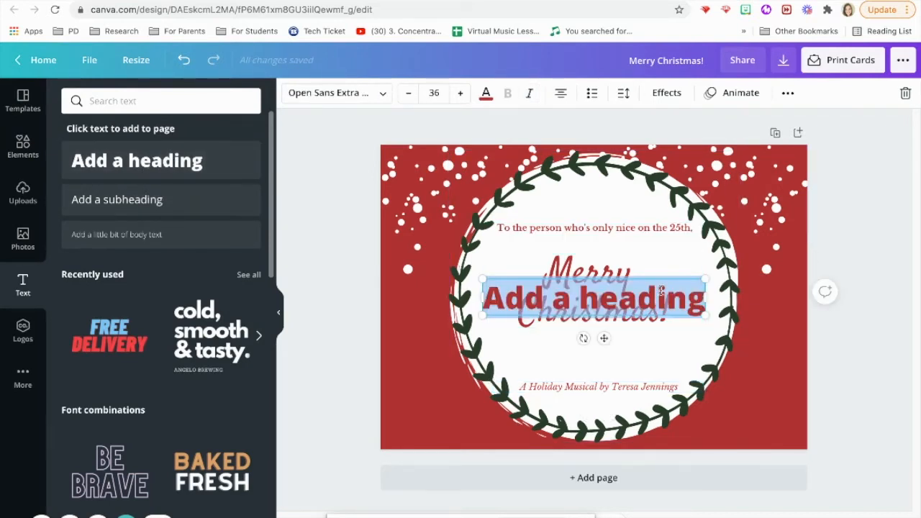
key(BackSpace)
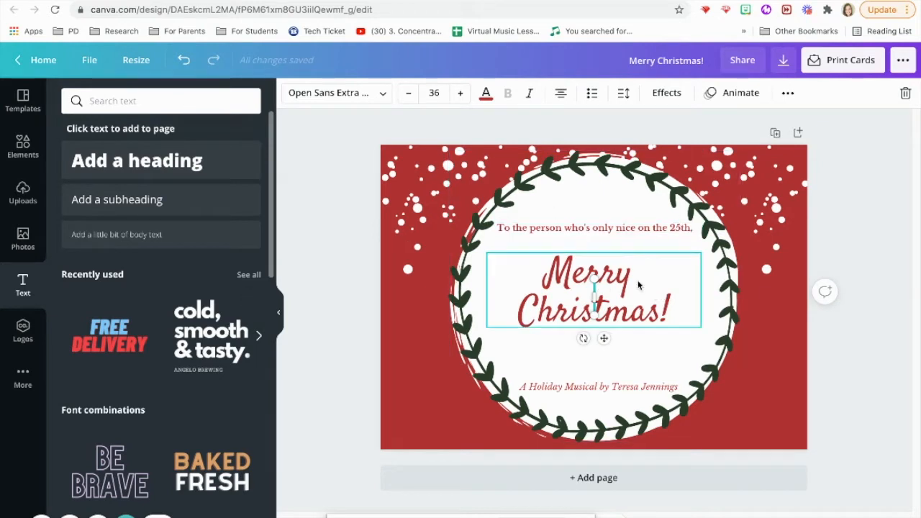
click(637, 286)
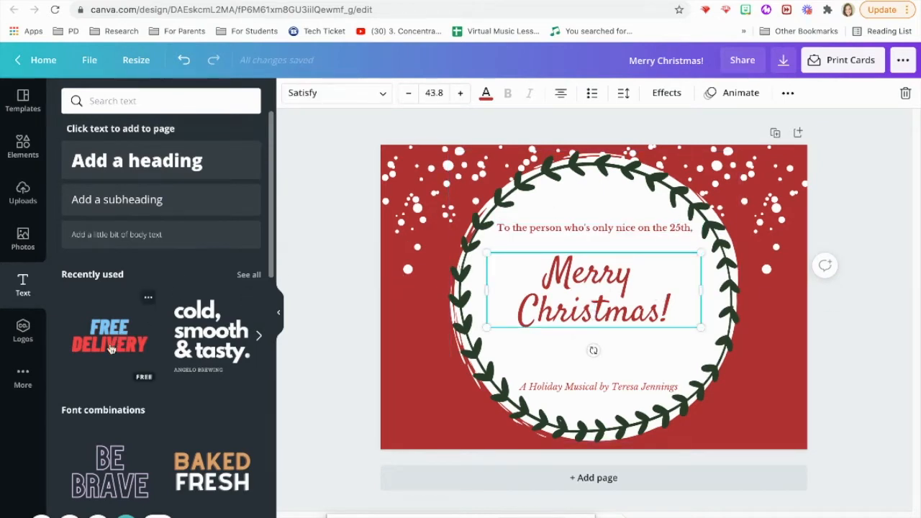
scroll(272, 252, down, 7)
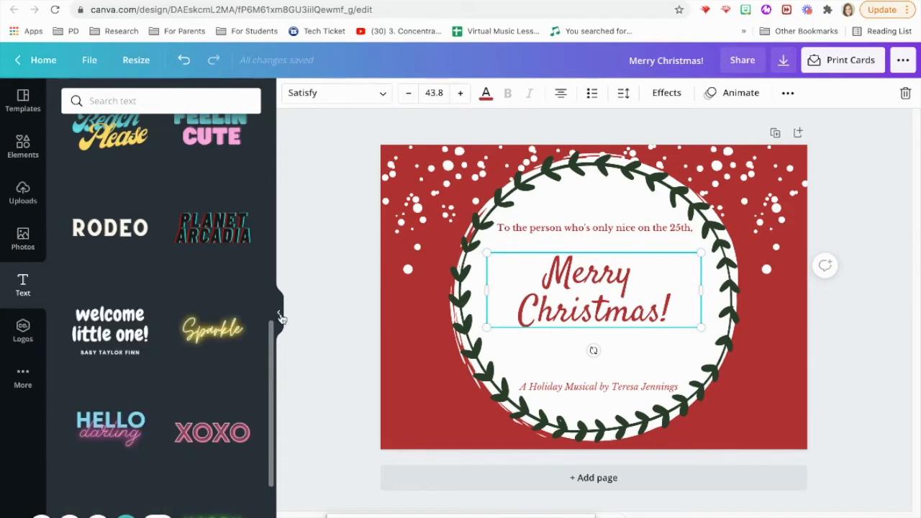
scroll(119, 311, down, 1)
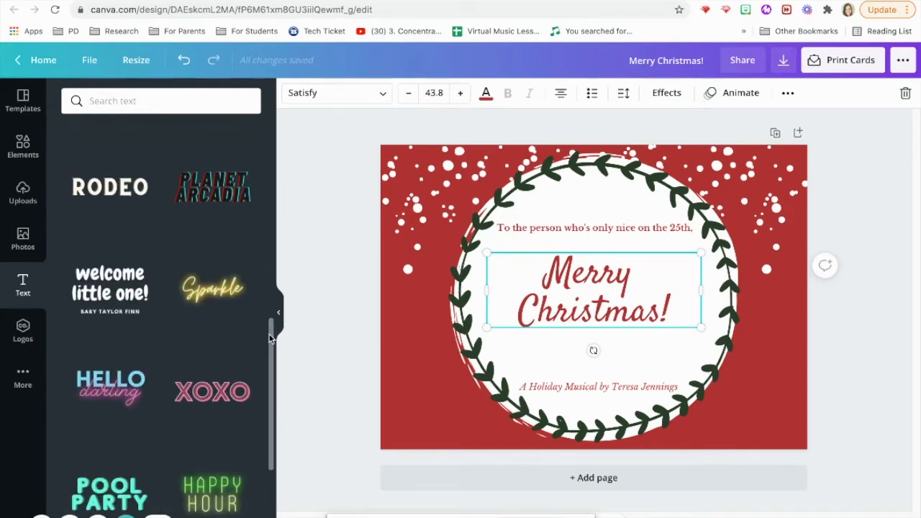
drag(271, 338, 269, 361)
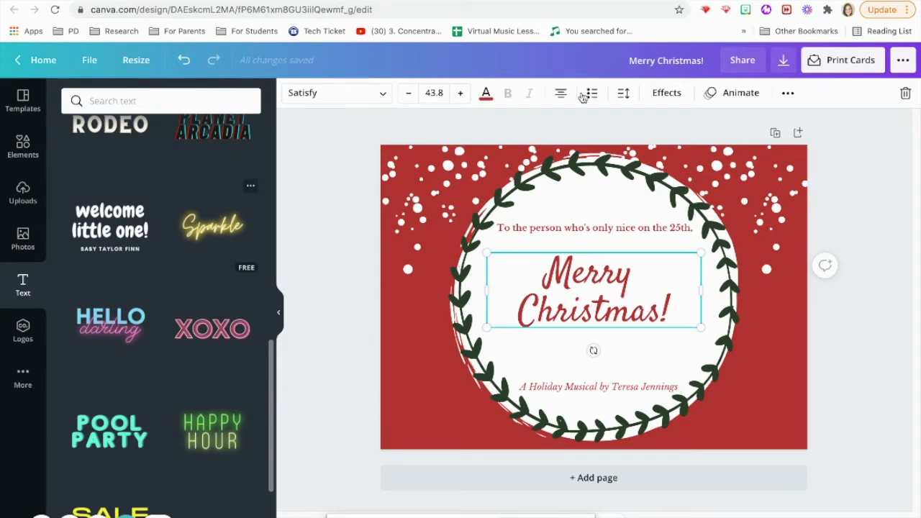
click(667, 98)
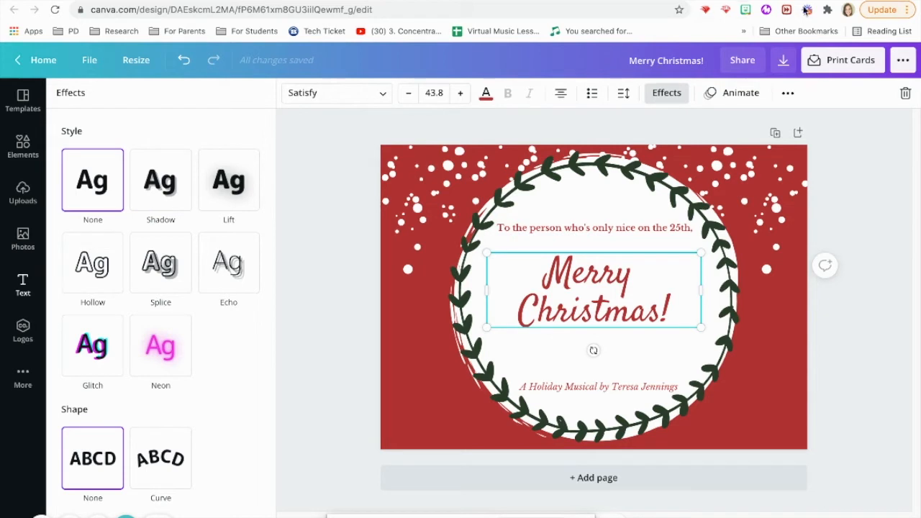
click(739, 92)
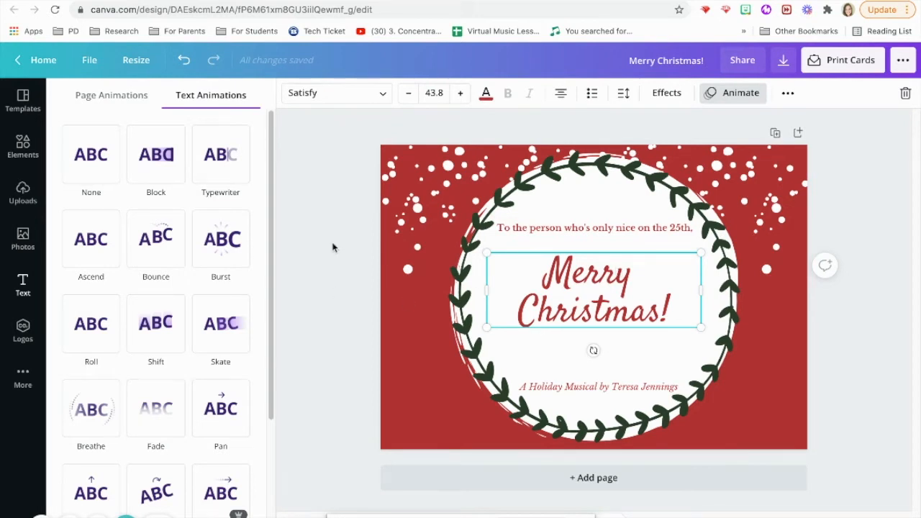
click(741, 94)
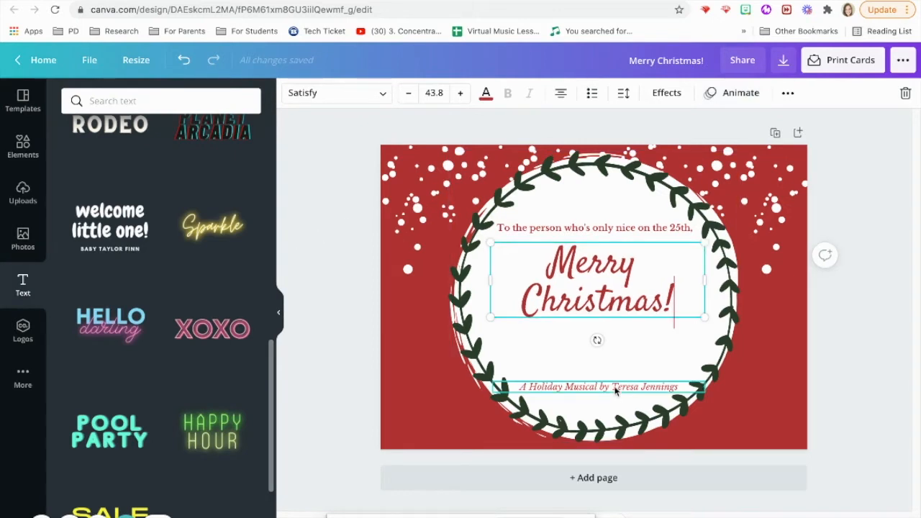
click(562, 386)
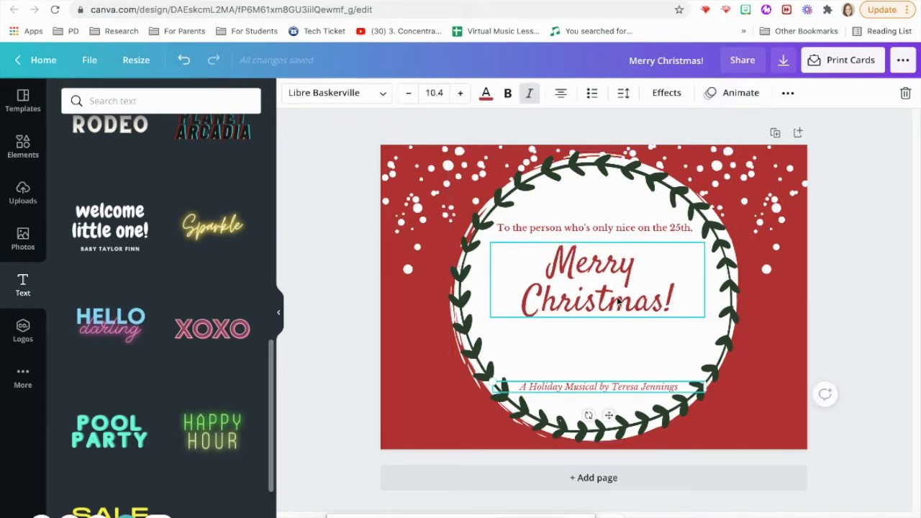
Step: Retype the 'Merry Christmas!' title as 'The Holly Jolly Pirates of Pinataville'
click(650, 293)
click(671, 296)
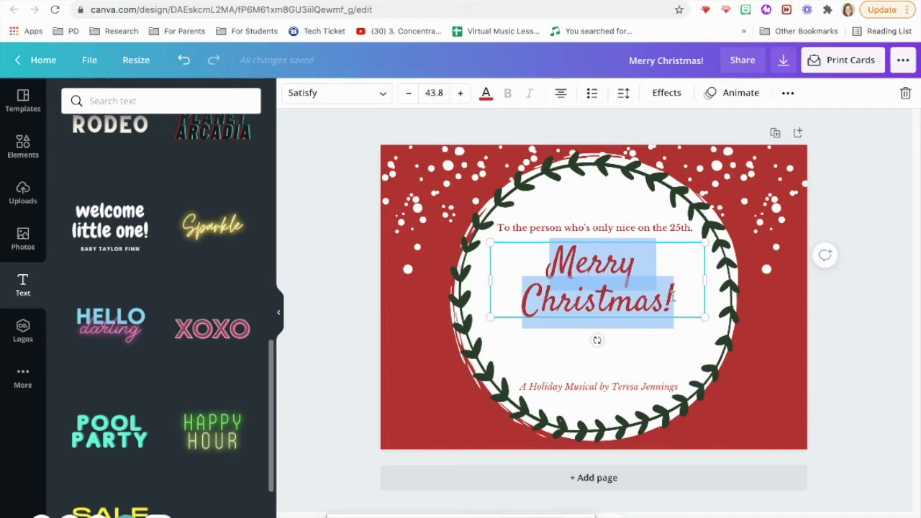
click(674, 295)
key(BackSpace)
key(BackSpace)
key(BackSpace)
key(BackSpace)
key(BackSpace)
key(BackSpace)
key(BackSpace)
key(BackSpace)
key(BackSpace)
key(BackSpace)
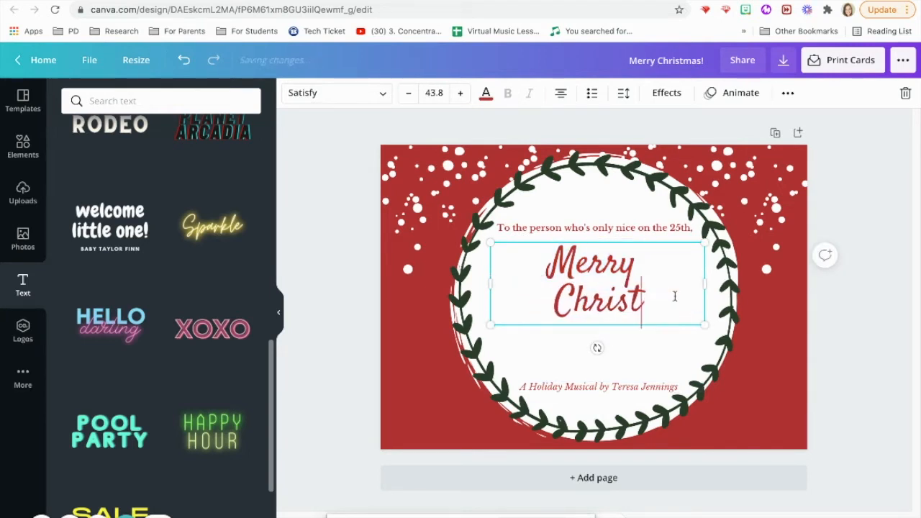
key(BackSpace)
key(BackSpace)
key(BackSpace)
key(BackSpace)
key(BackSpace)
key(BackSpace)
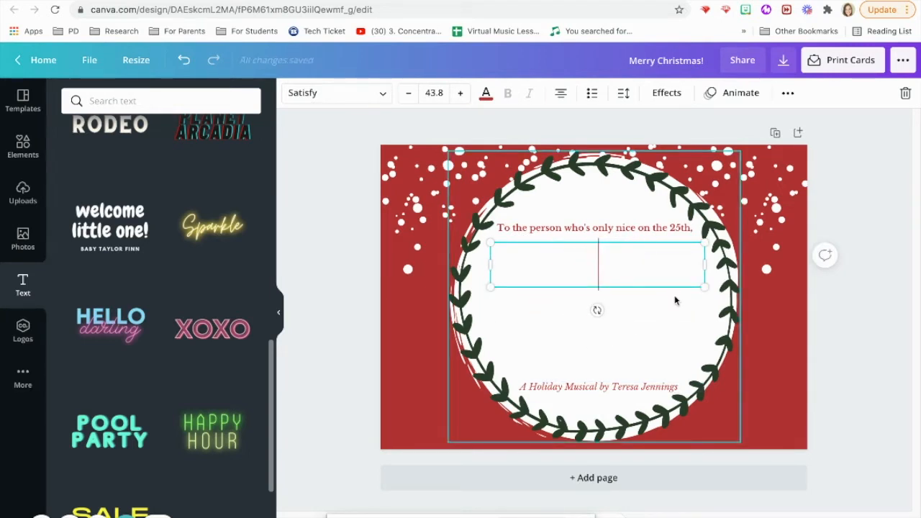
text(The HollyJ)
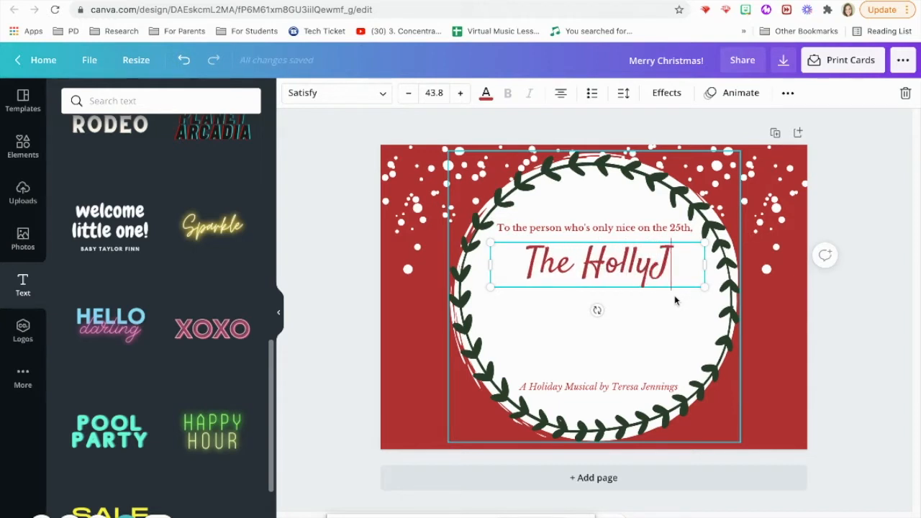
key(BackSpace)
text(Jolly)
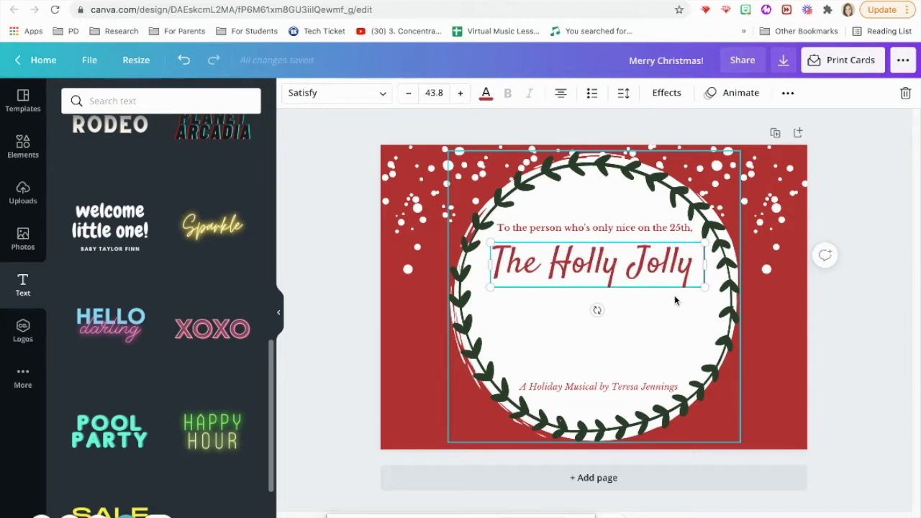
text( Pirates of)
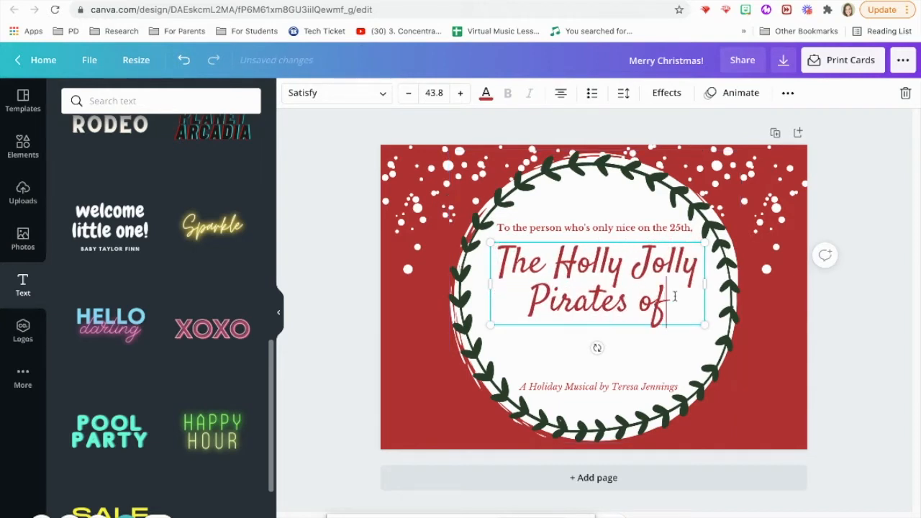
text( Pinataville)
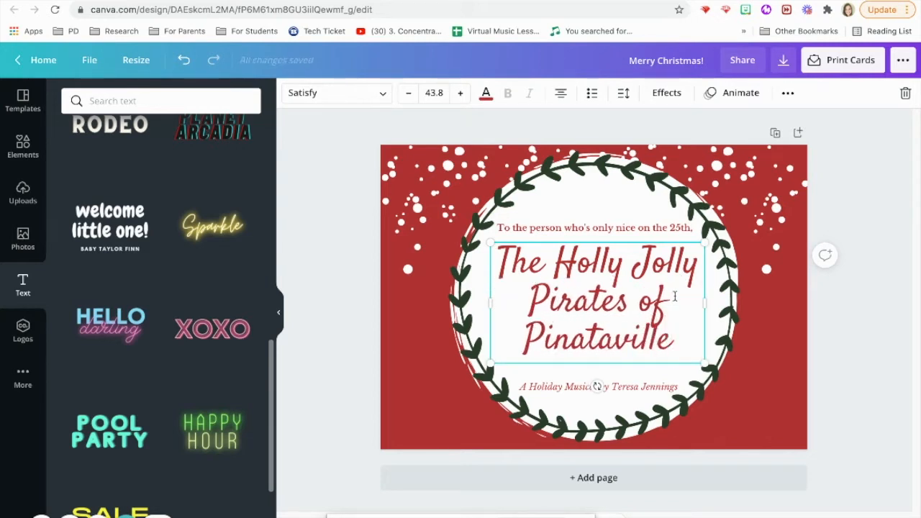
click(216, 100)
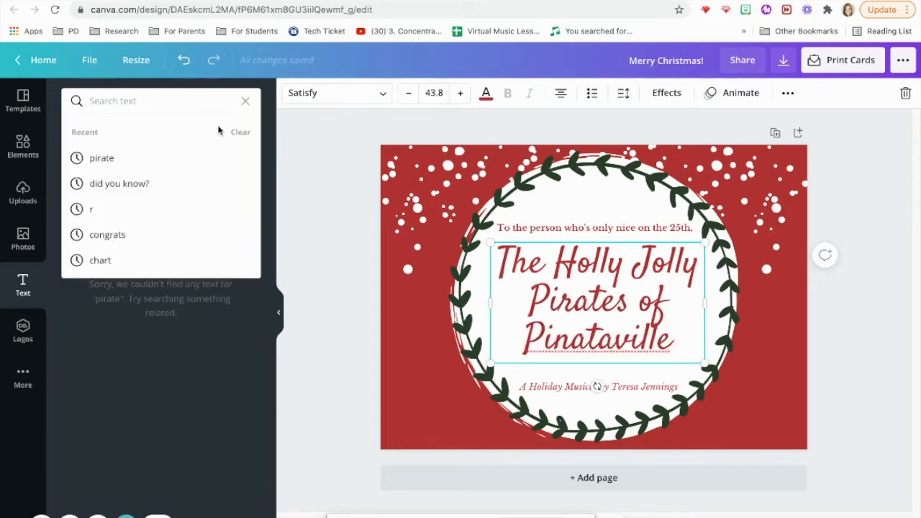
Step: Change the title font from script to a bold serif typeface, after trying Nickainley
click(246, 101)
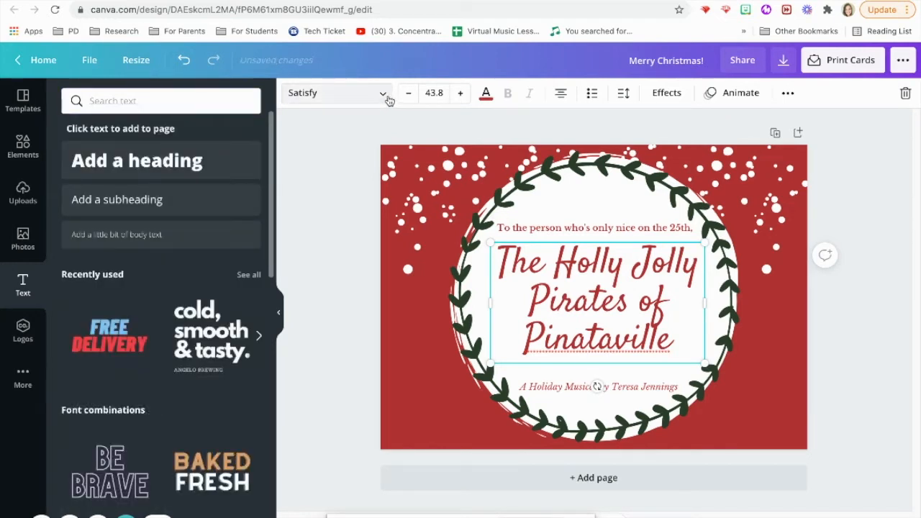
click(385, 95)
drag(272, 185, 251, 321)
drag(271, 266, 261, 362)
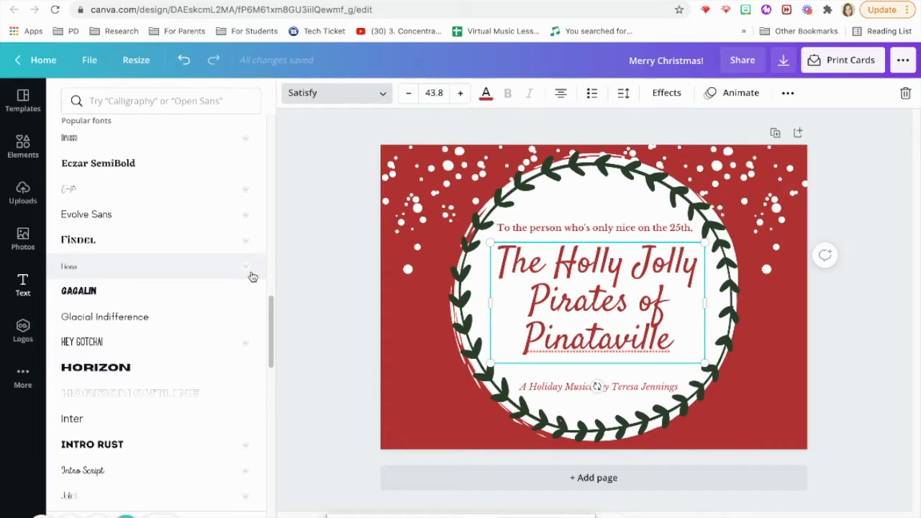
scroll(271, 337, down, 3)
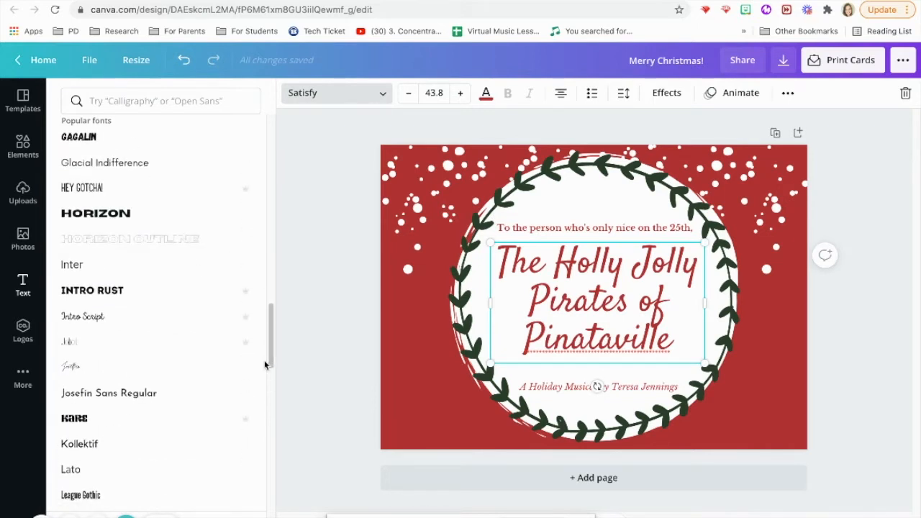
scroll(265, 365, down, 1)
scroll(264, 367, down, 5)
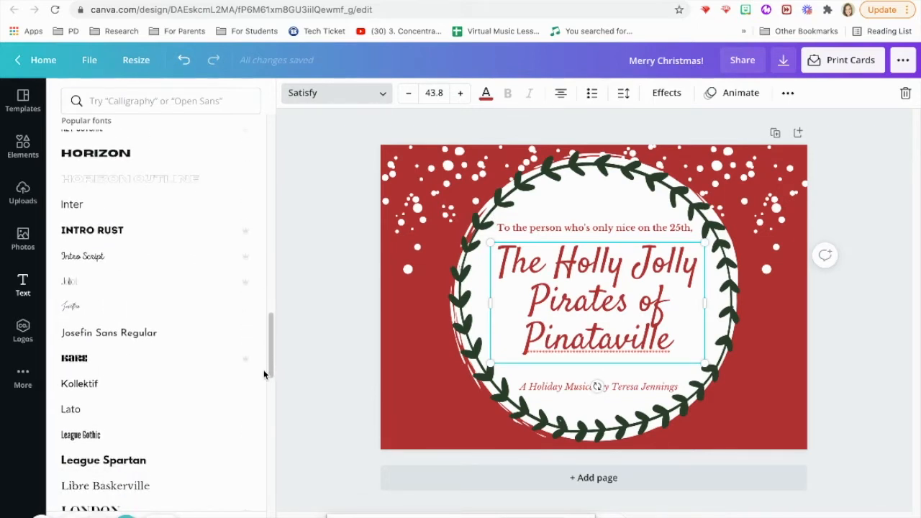
scroll(260, 408, down, 6)
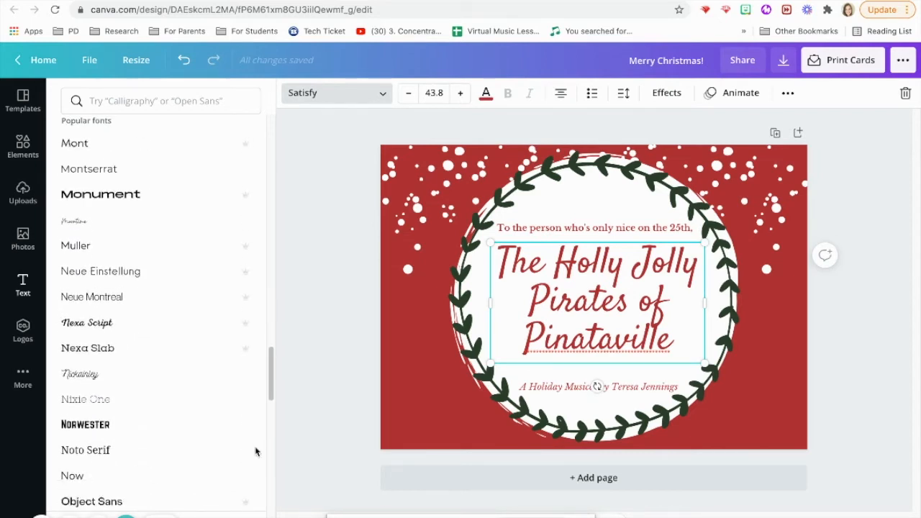
click(90, 371)
drag(270, 451, 265, 504)
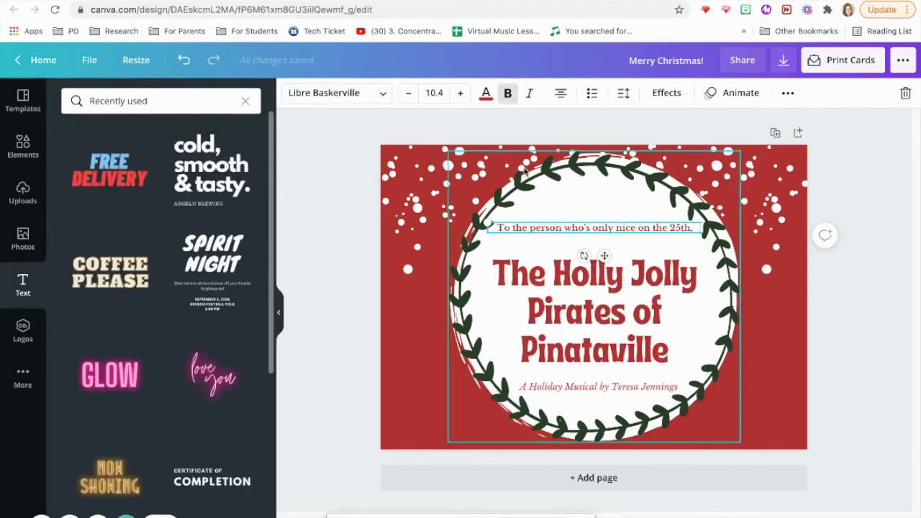
click(583, 328)
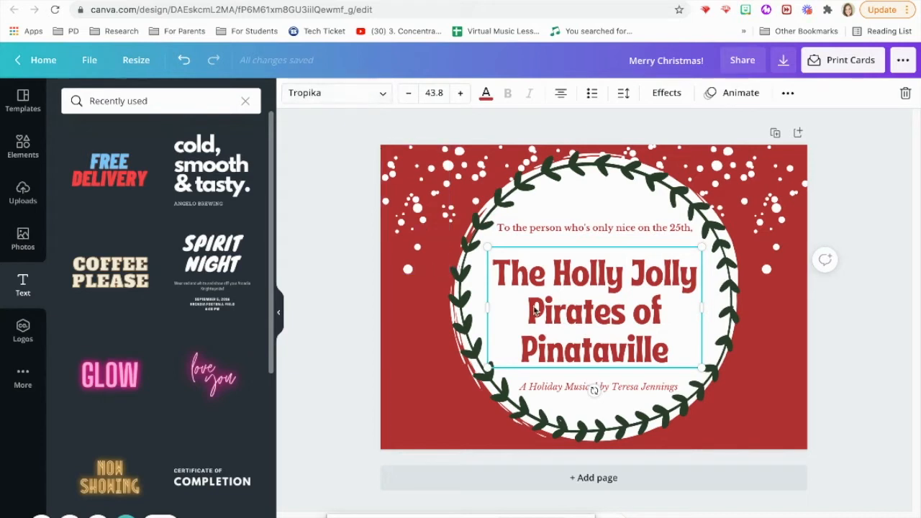
drag(562, 315, 561, 304)
click(612, 349)
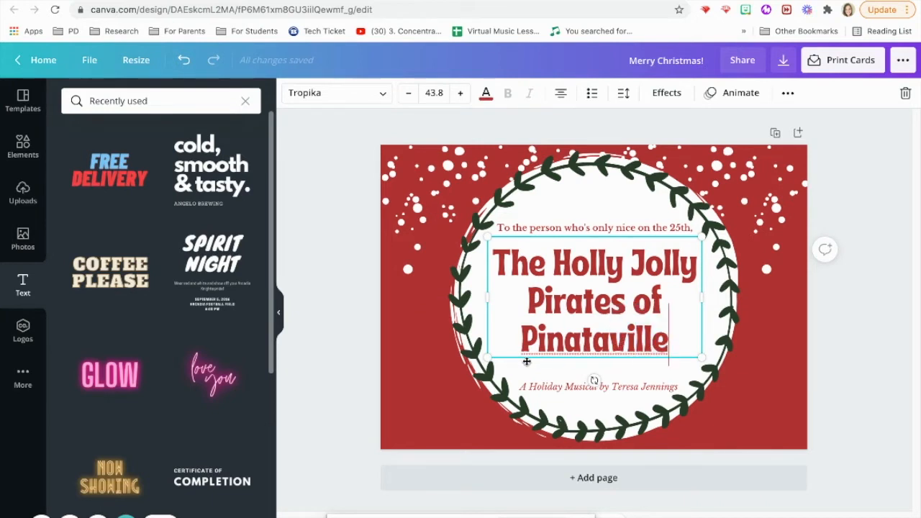
drag(666, 341, 515, 348)
right_click(567, 355)
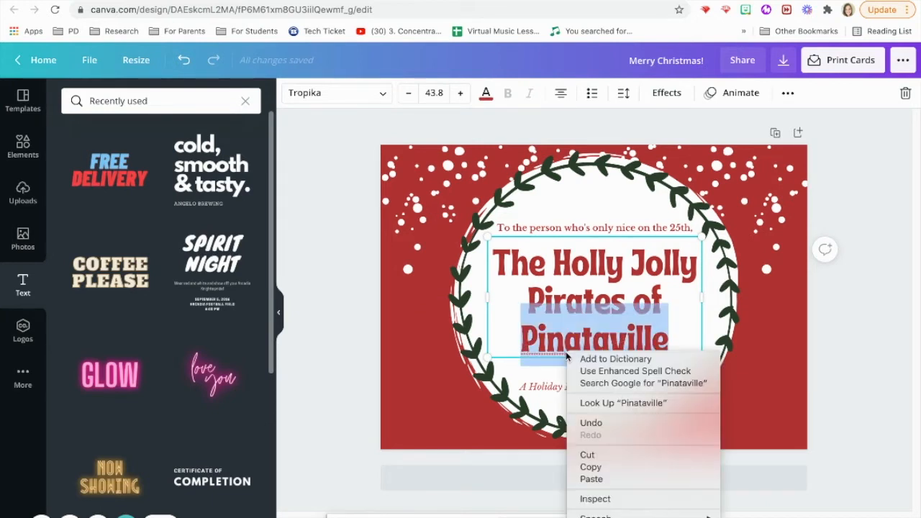
click(555, 337)
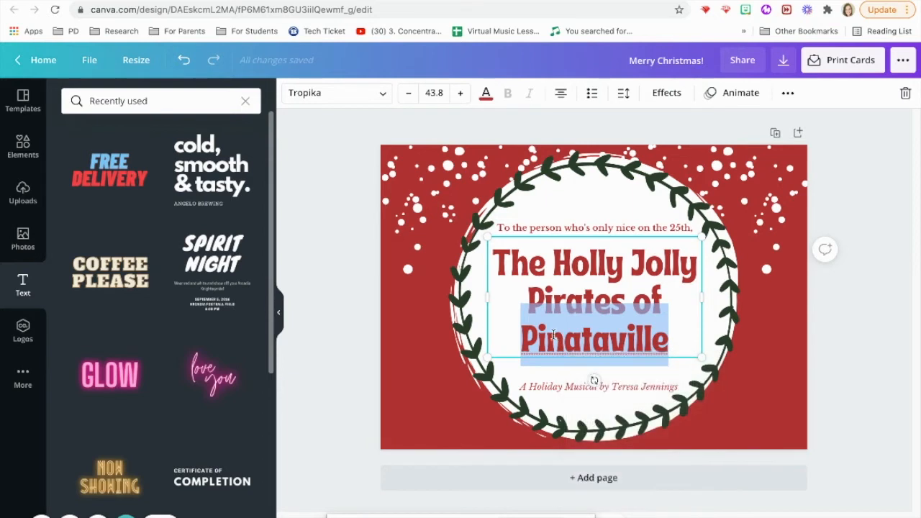
click(581, 339)
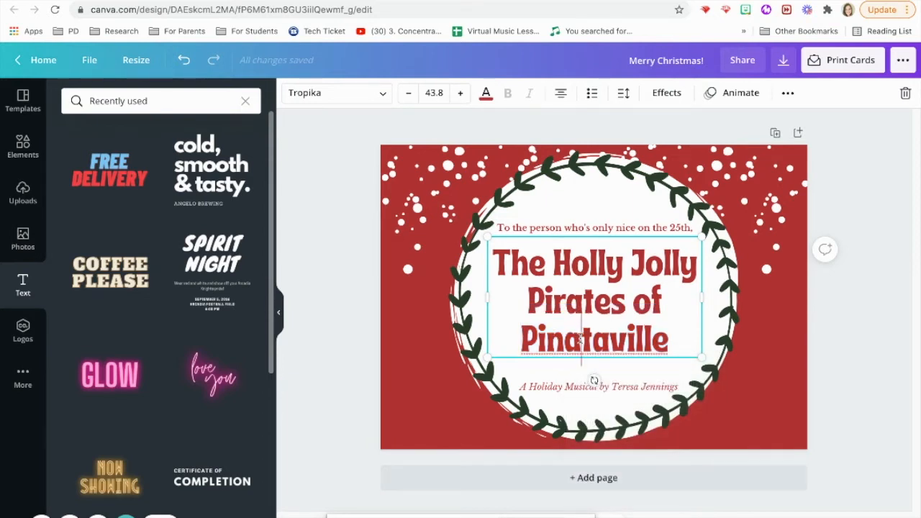
drag(606, 236, 607, 248)
Step: Replace the greeting line with the pasted date December 13th, 2021, adding a 6:00pm time and venue line
click(614, 229)
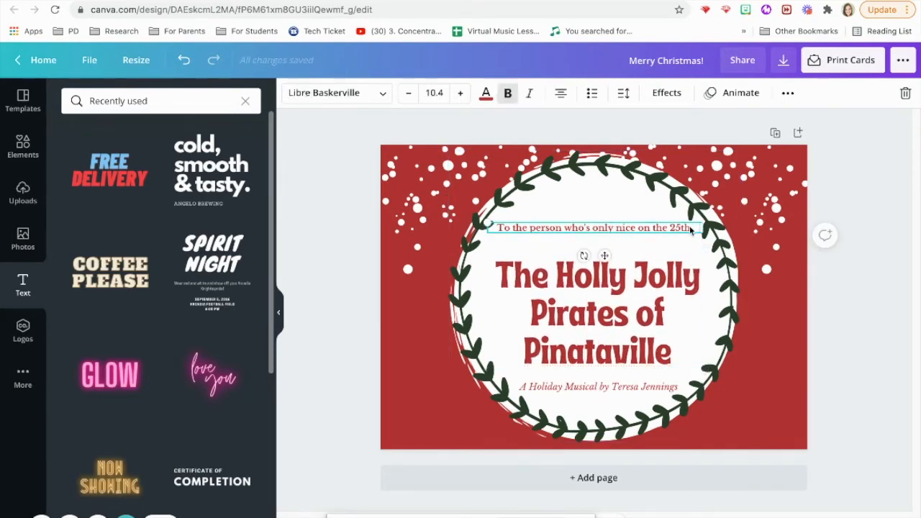
double_click(691, 228)
key(BackSpace)
text(December 13th, 2021)
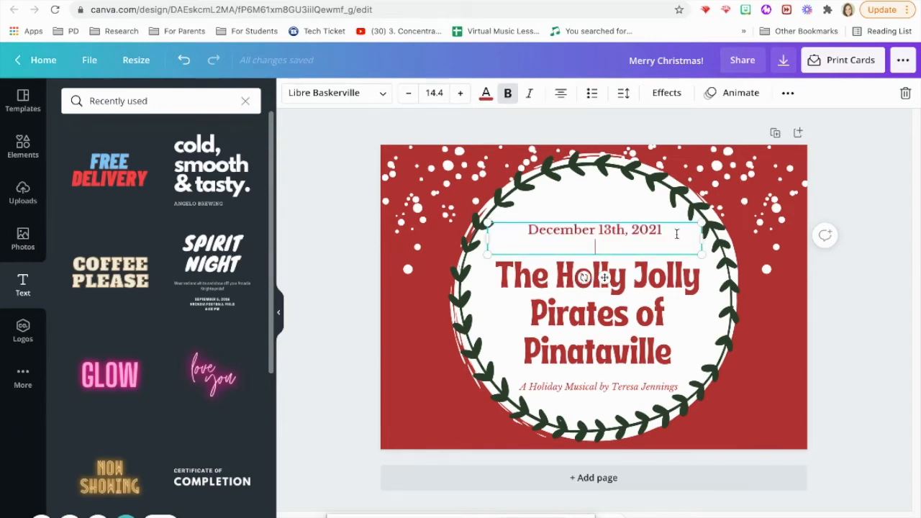
drag(626, 221, 624, 196)
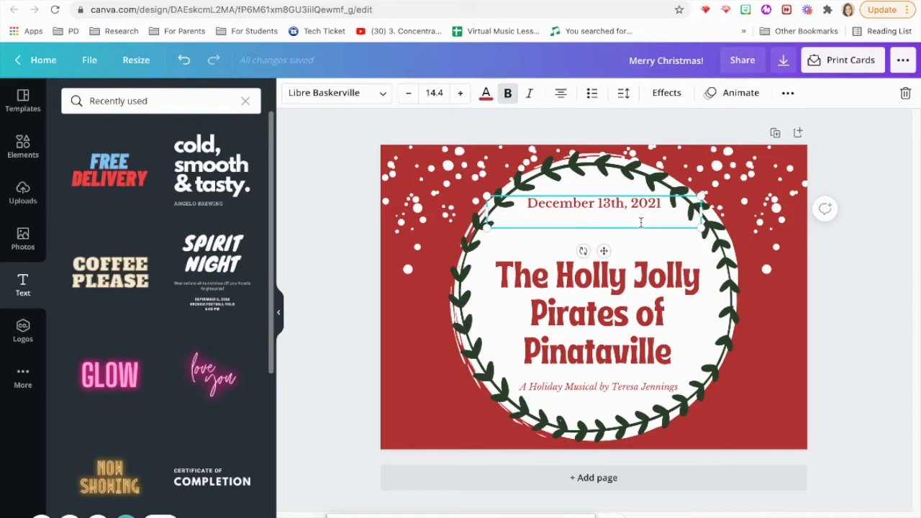
text(6:00pm)
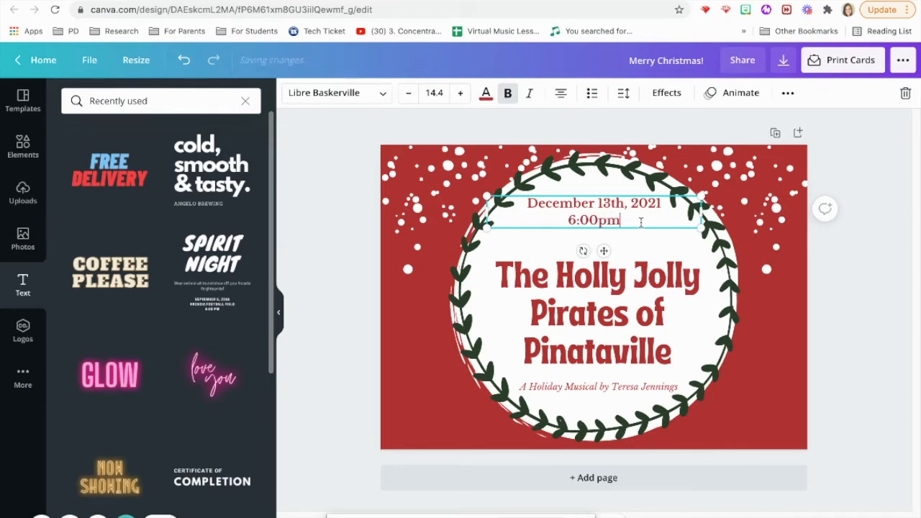
key(Return)
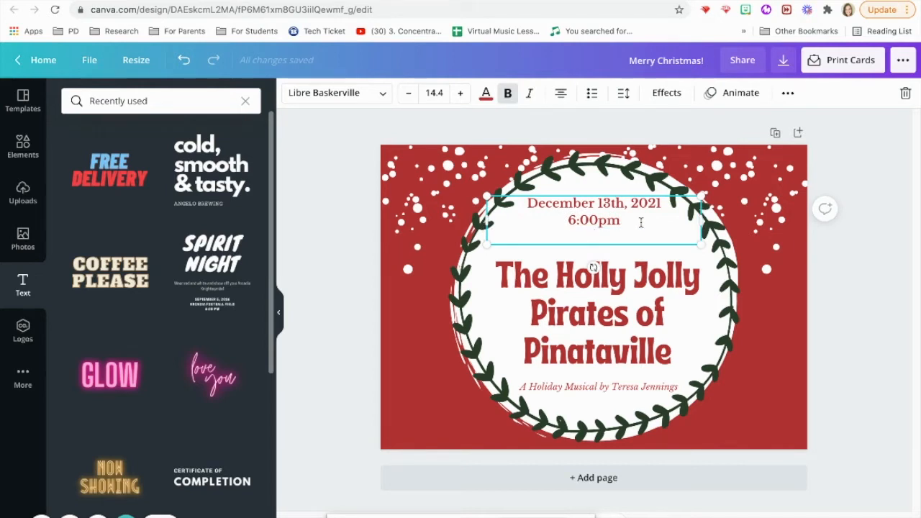
text(Parkway)
key(BackSpace)
key(BackSpace)
key(BackSpace)
text(way)
text(mentary Gy)
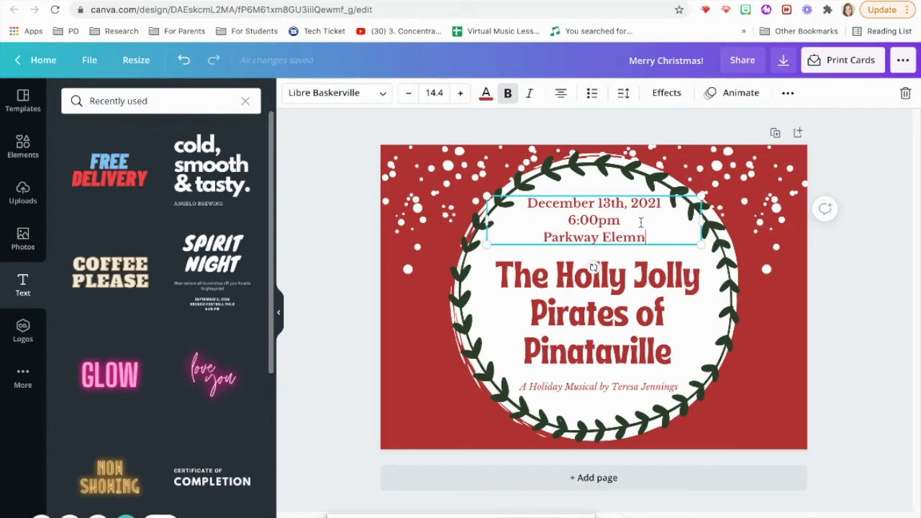
text(m)
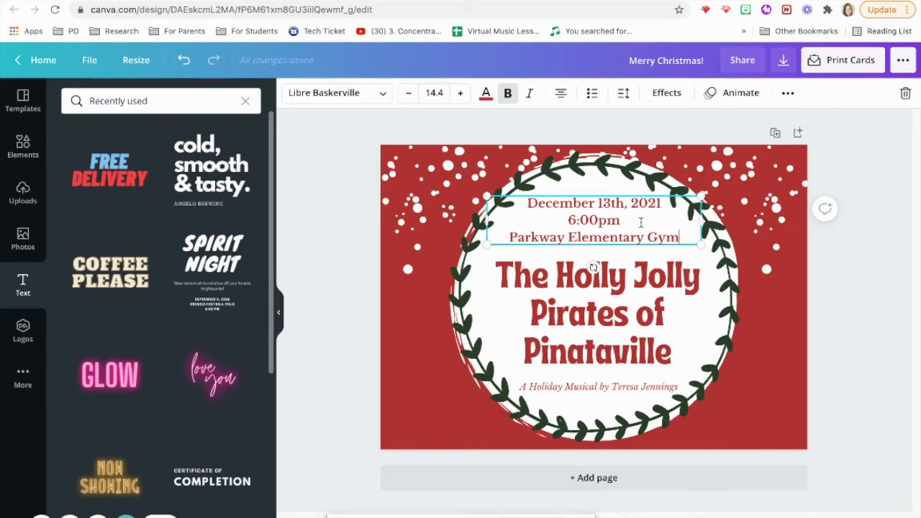
Step: Swap the time and venue lines for the pasted 'Virtual Performance Premiere on PES Music Website' wording
drag(681, 236, 566, 225)
key(BackSpace)
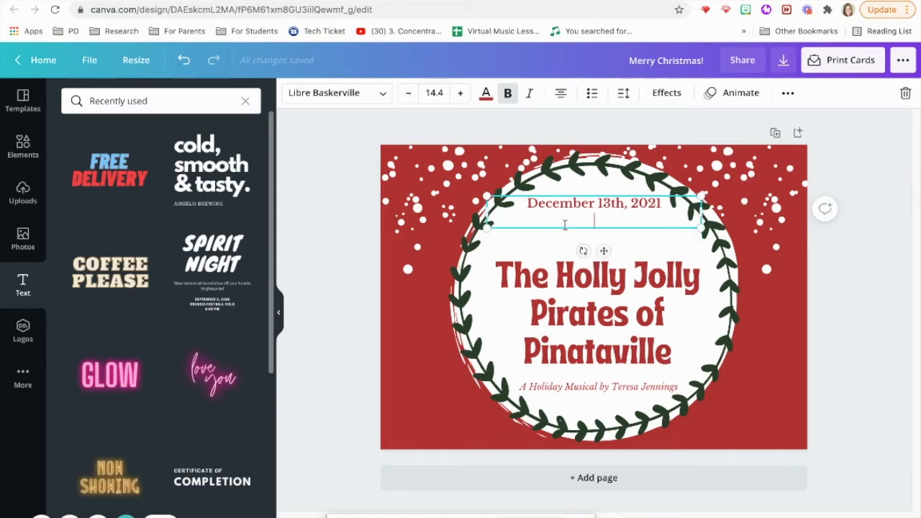
text(Virtual Performance Premiere on PES Music Website)
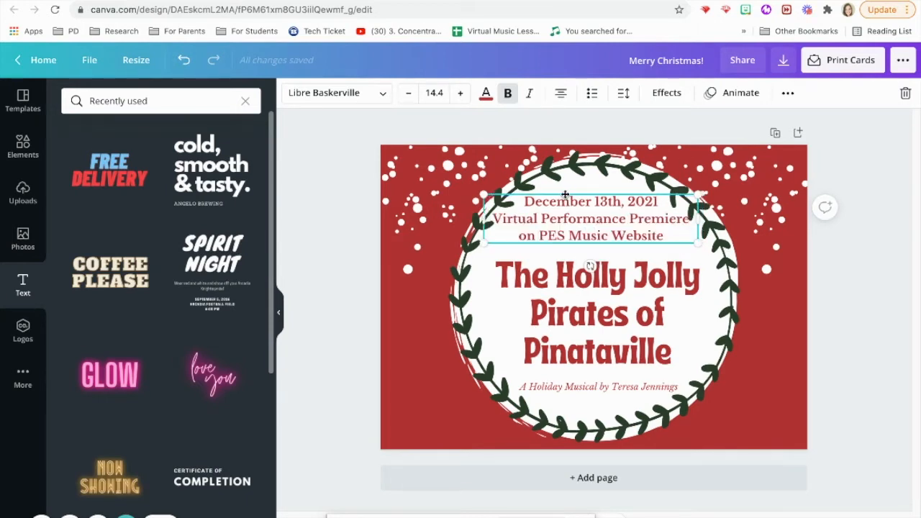
drag(565, 194, 566, 194)
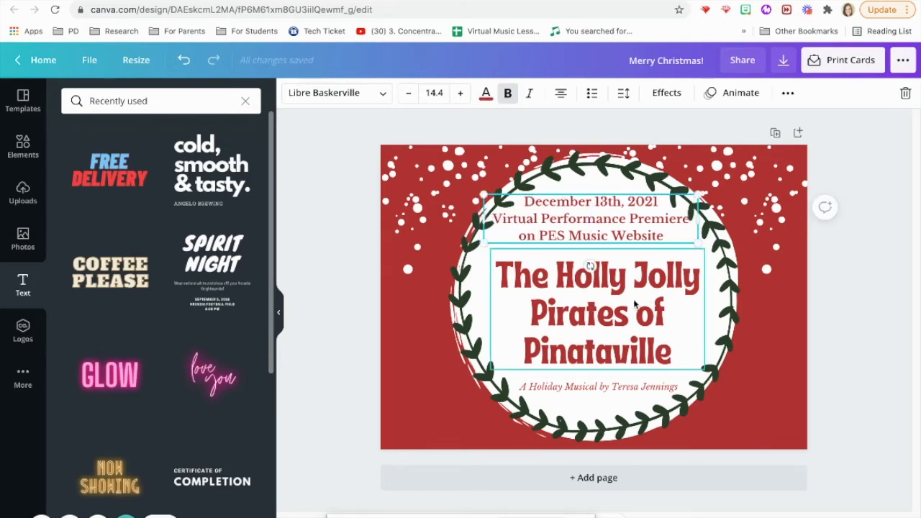
click(634, 305)
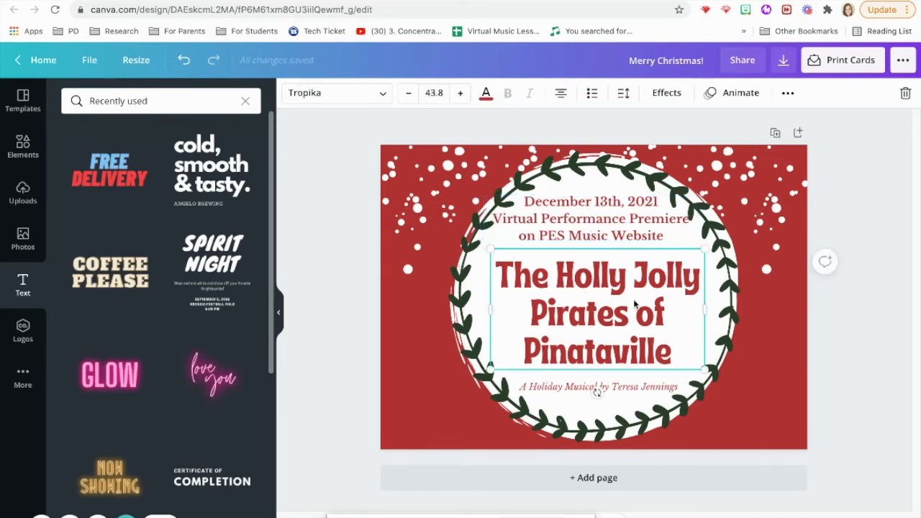
click(332, 310)
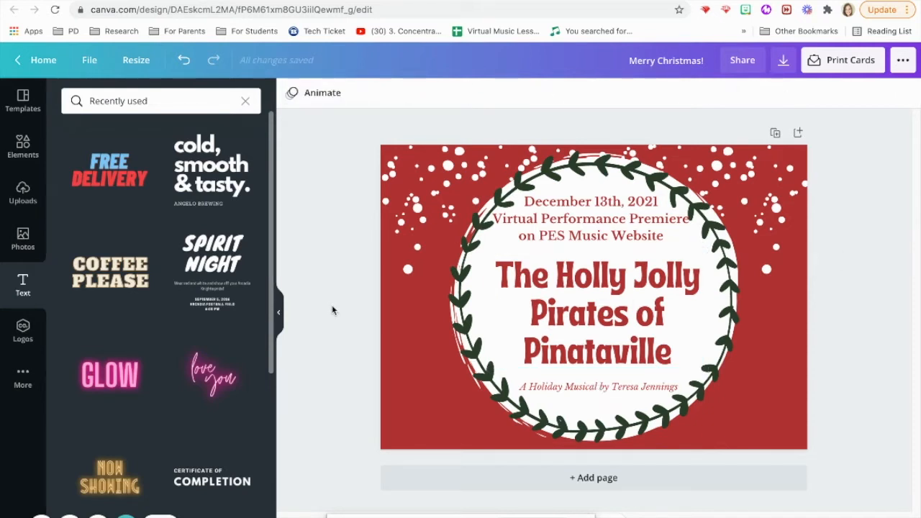
Step: Nudge the date text block slightly down and deselect it
drag(612, 230, 610, 231)
click(360, 293)
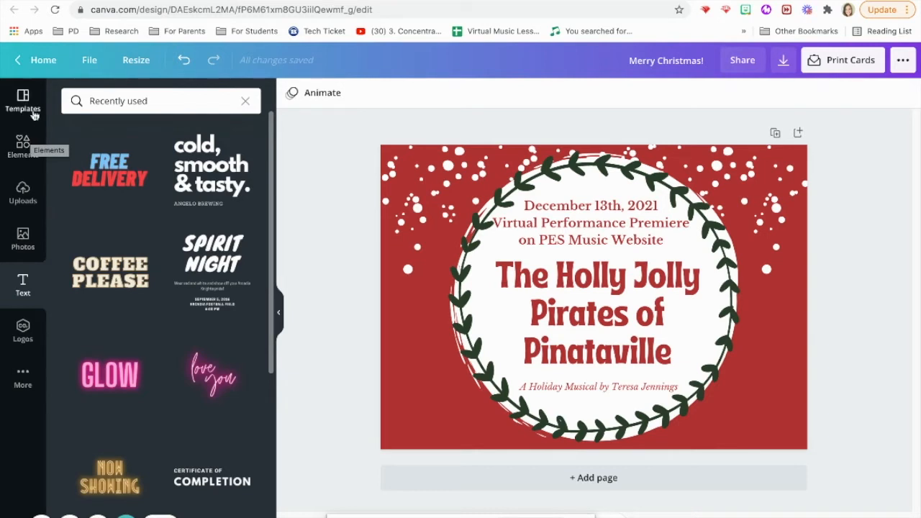
click(23, 147)
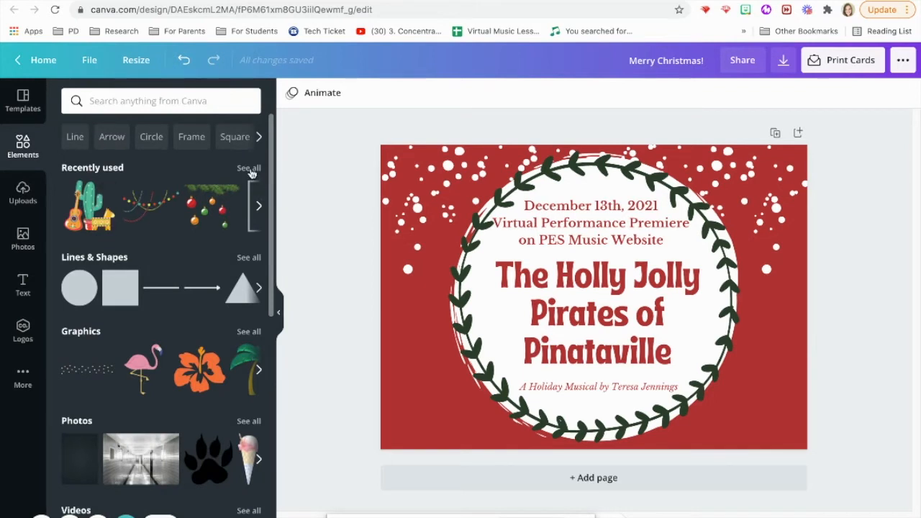
Step: Add a green donkey piñata graphic from a 'pinata' search, shrunk and tilted at the wreath's left edge
click(81, 335)
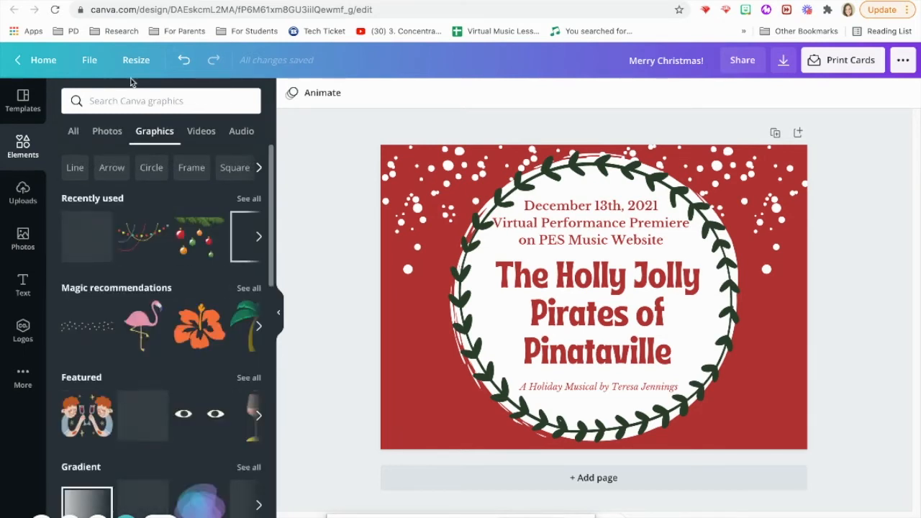
click(205, 103)
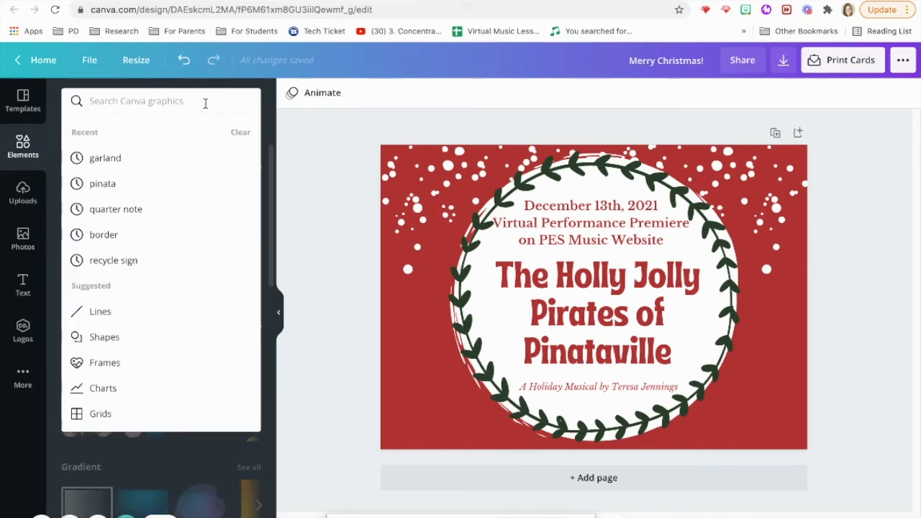
text(pinata)
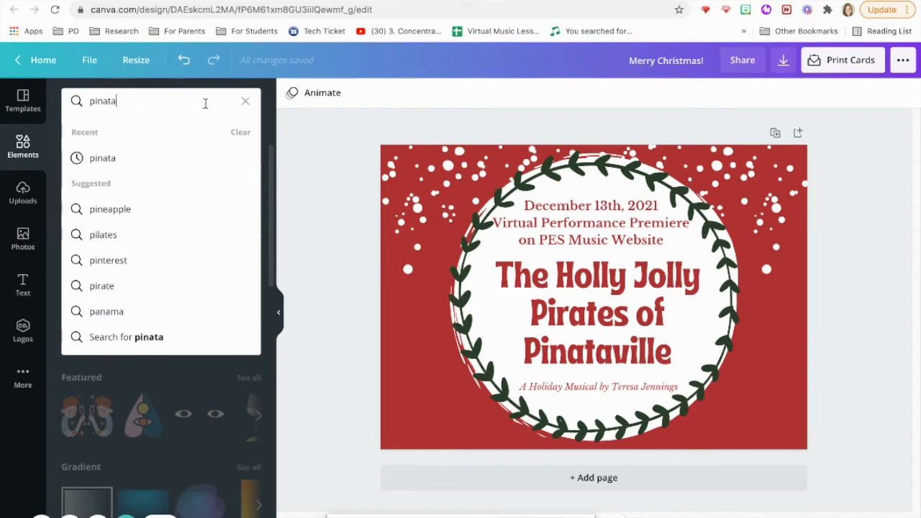
key(Return)
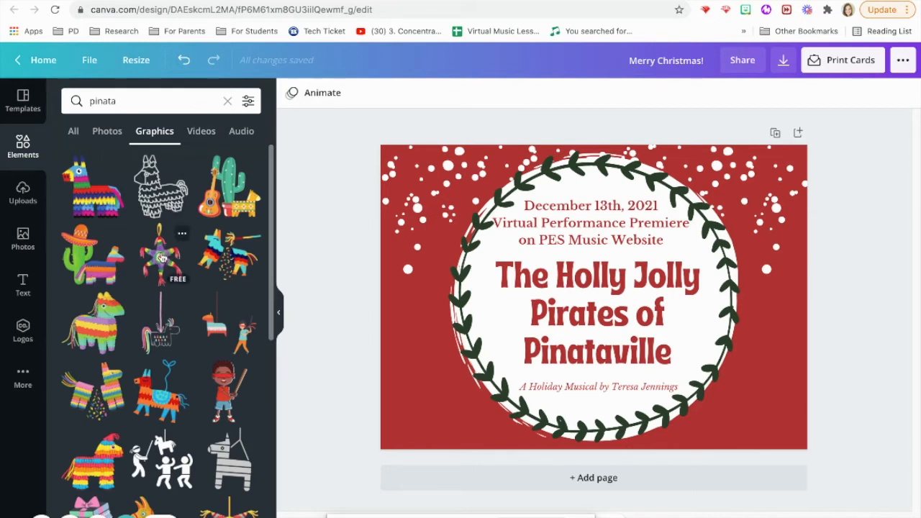
scroll(160, 259, down, 5)
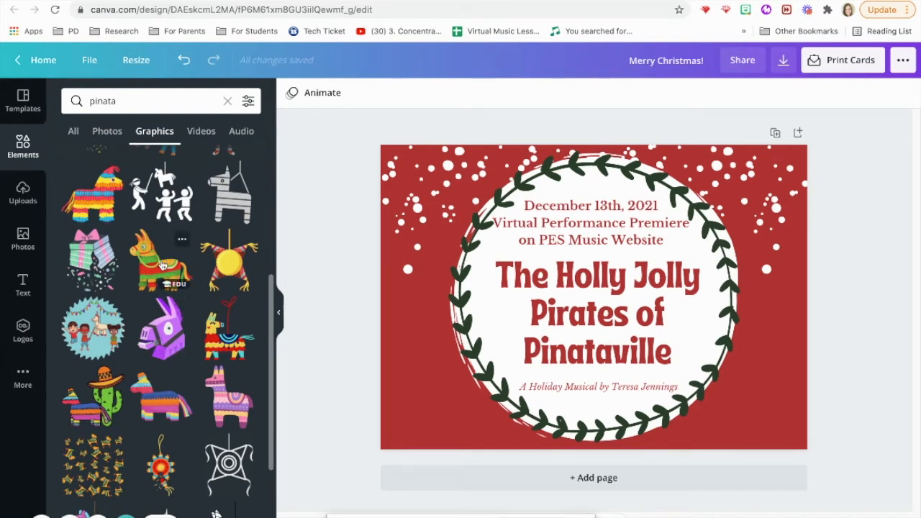
click(163, 266)
drag(660, 237, 598, 293)
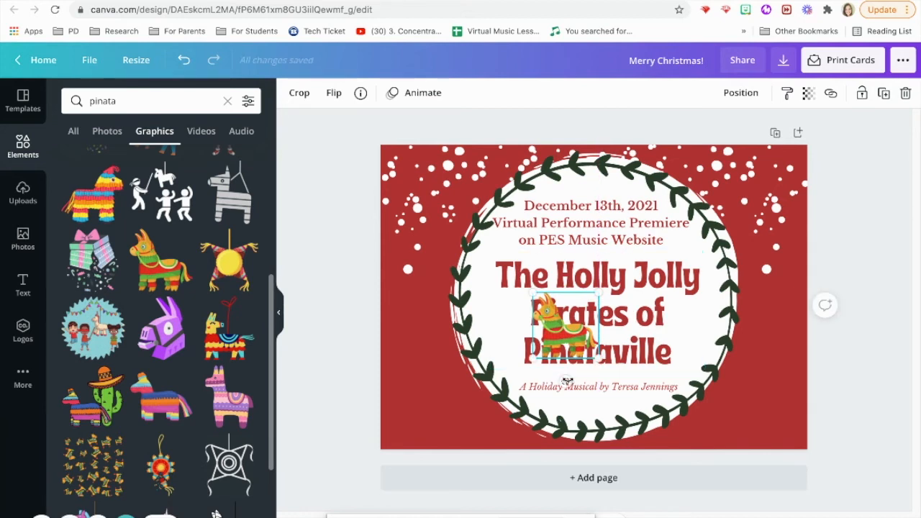
drag(565, 381, 548, 379)
drag(559, 336, 496, 325)
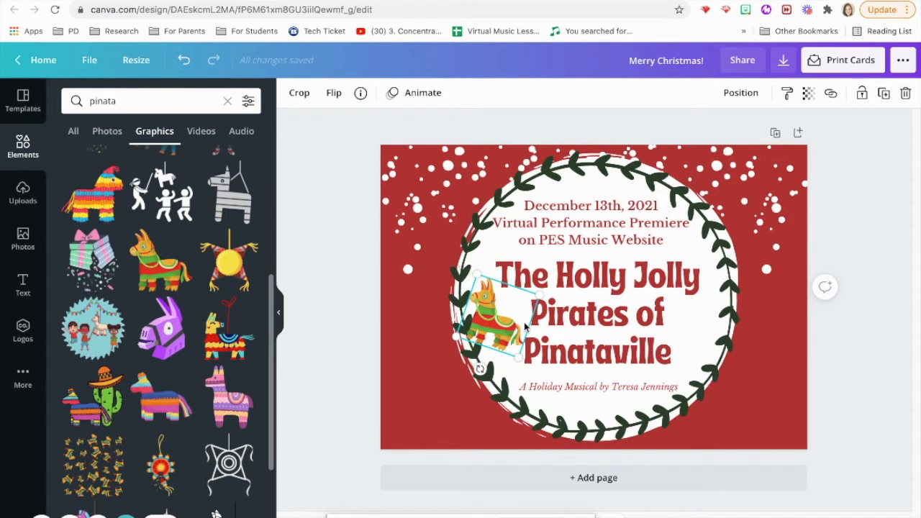
Step: Enlarge the wreath and white circle and recentre them around the card's text
click(495, 205)
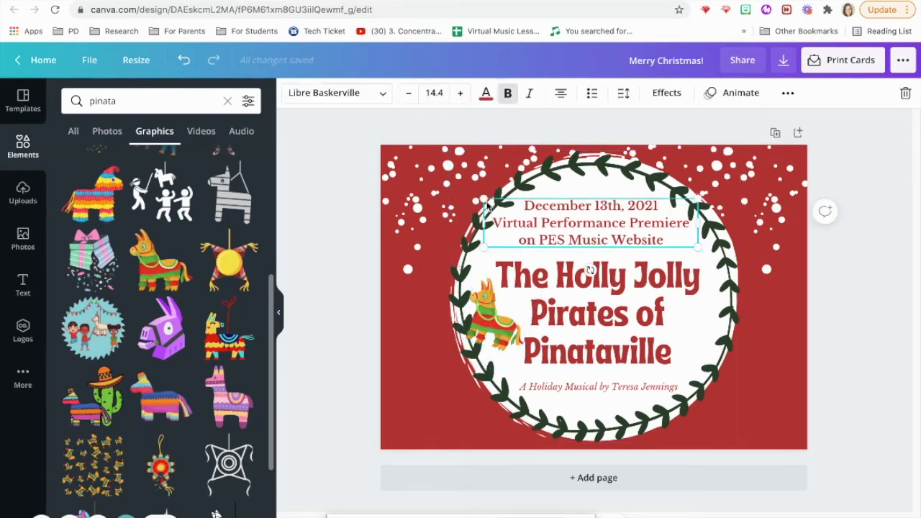
click(482, 180)
drag(449, 153, 428, 131)
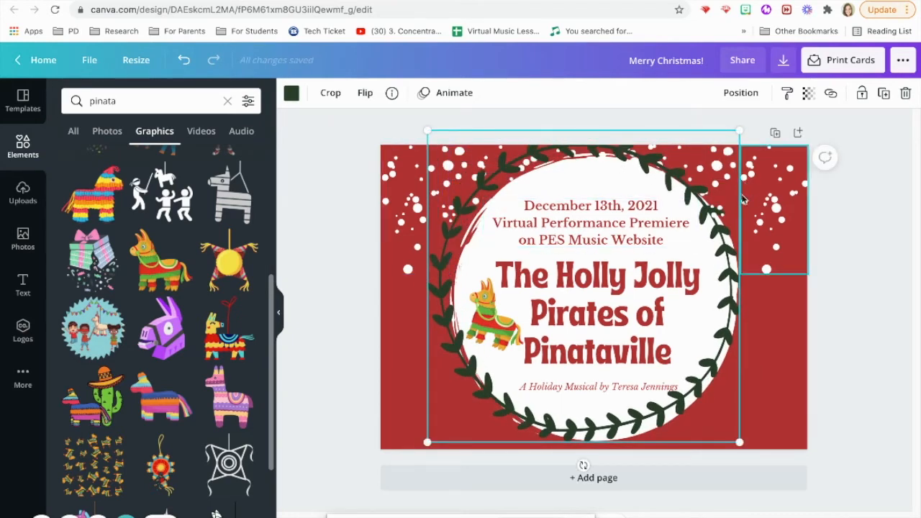
drag(653, 197, 580, 188)
click(716, 249)
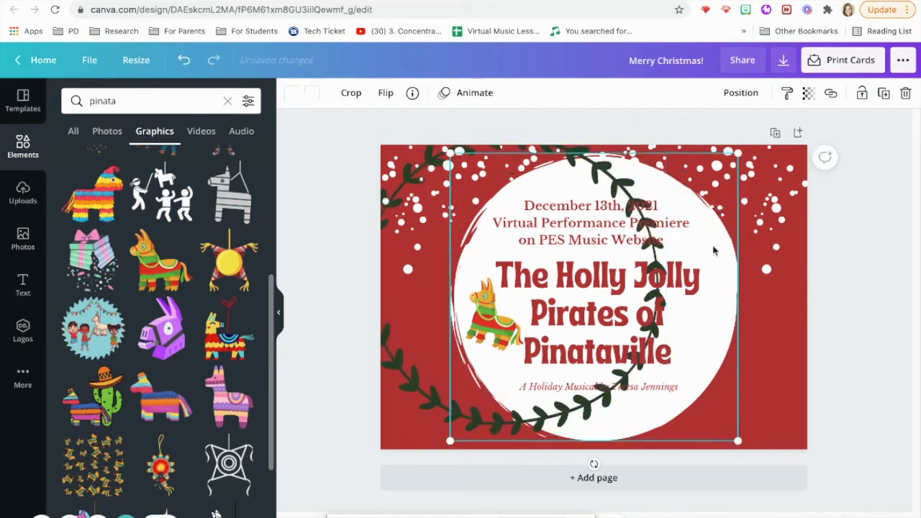
drag(738, 155, 741, 151)
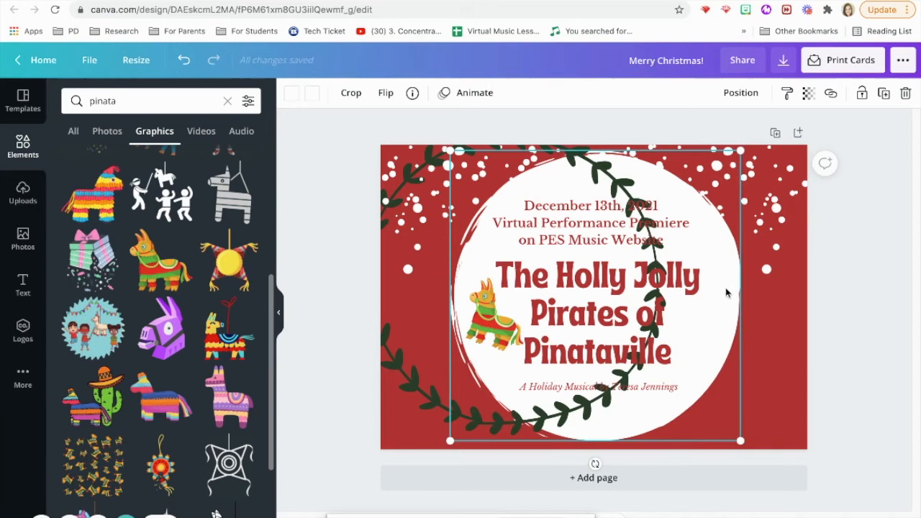
drag(723, 290, 719, 289)
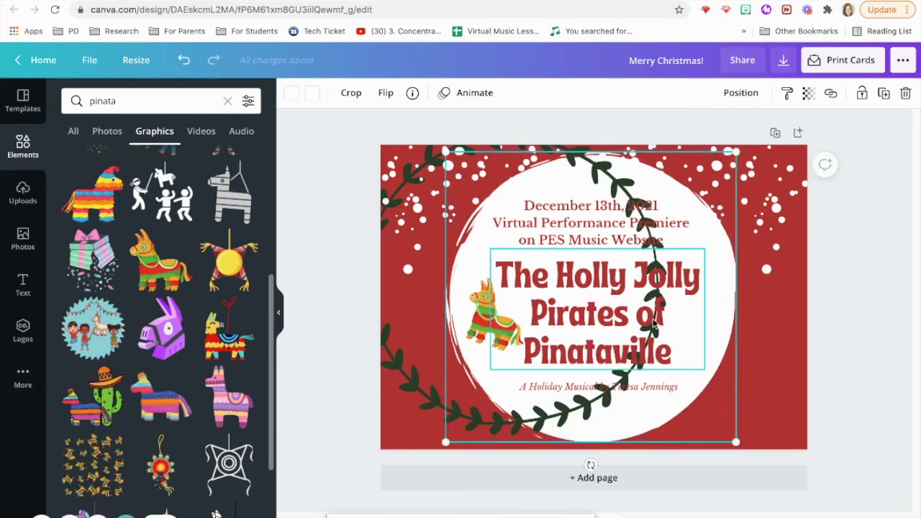
drag(425, 391, 498, 397)
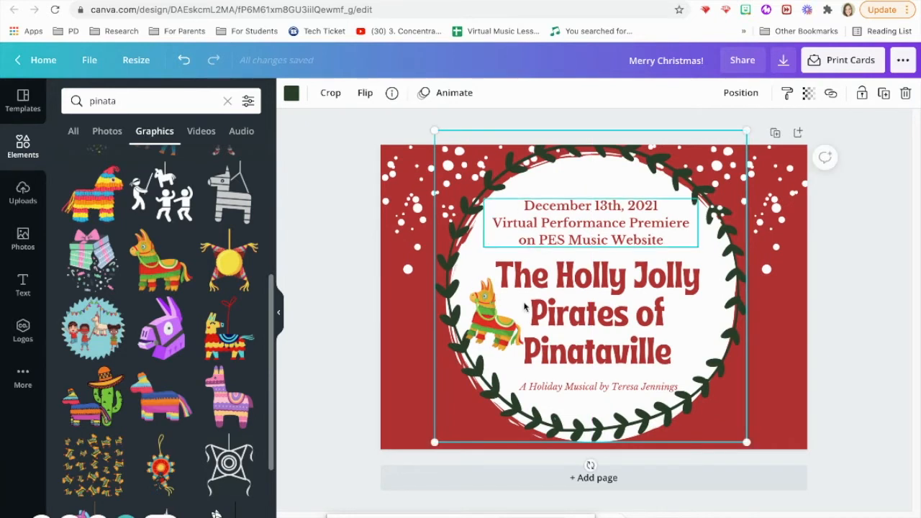
drag(463, 230, 462, 237)
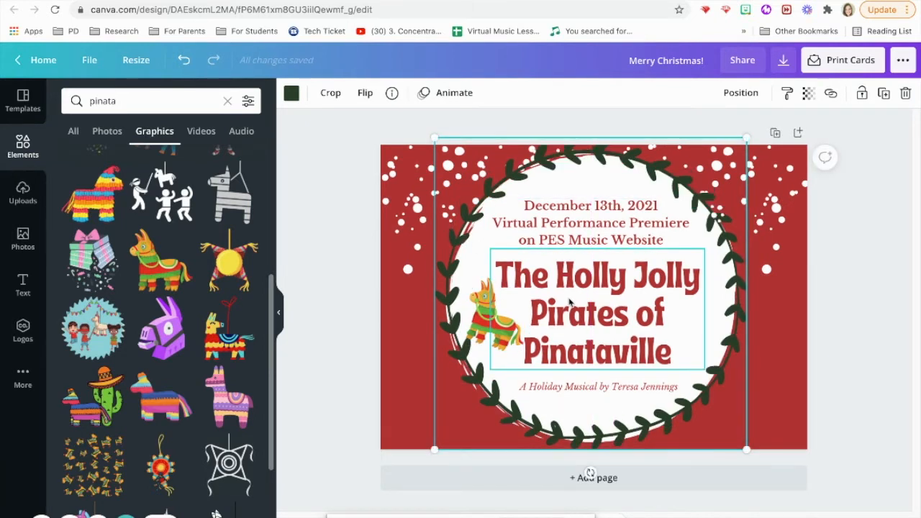
click(559, 307)
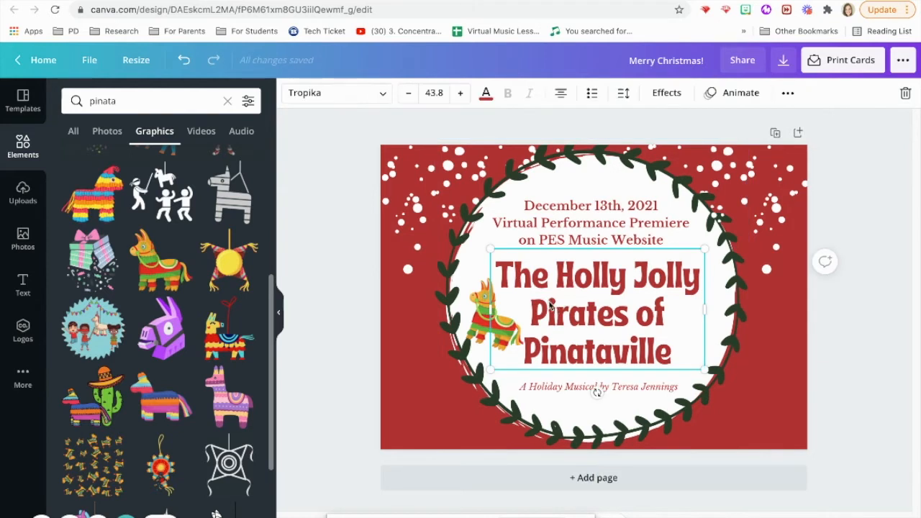
Step: Shrink the title to 42.8, shrink the piñata, and Alt-drag a copy to the title's left
click(408, 97)
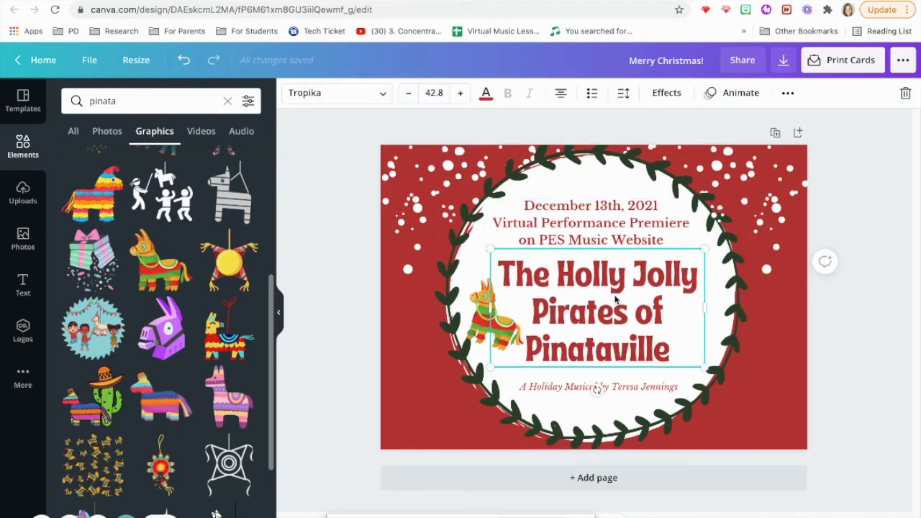
drag(589, 308, 579, 308)
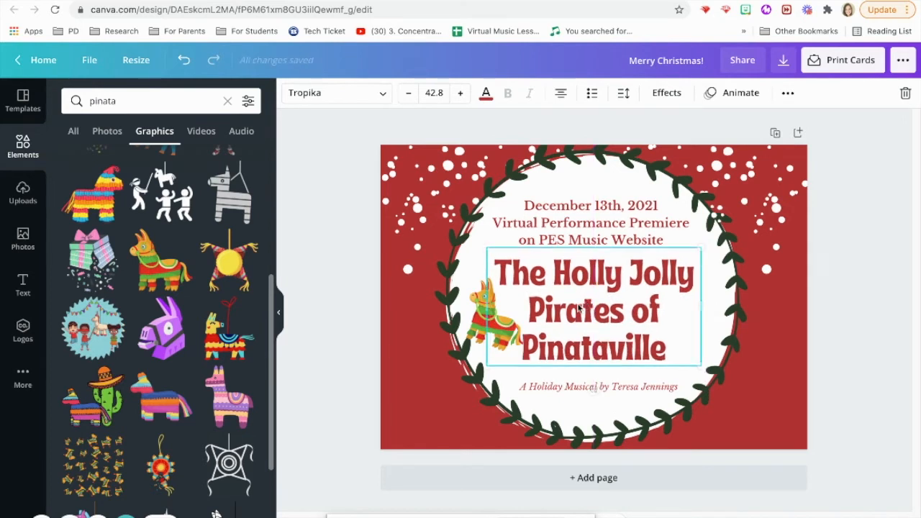
click(490, 332)
drag(517, 354, 480, 323)
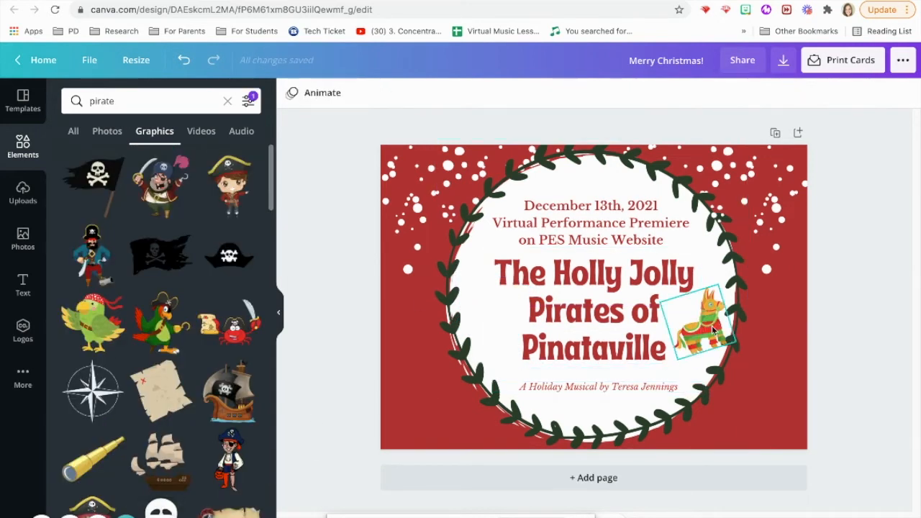
click(712, 327)
drag(715, 330, 495, 325)
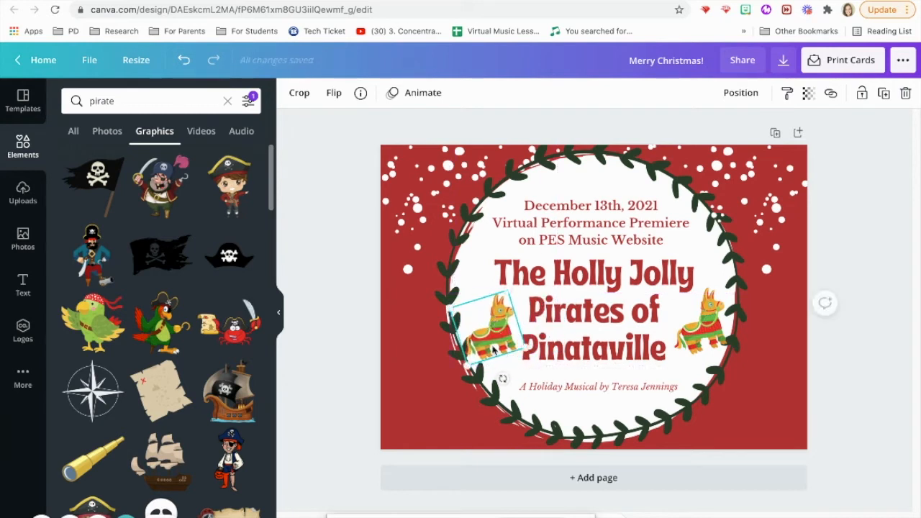
Step: Flip the left piñata horizontally, tilt it, and nudge both piñatas into place
click(334, 93)
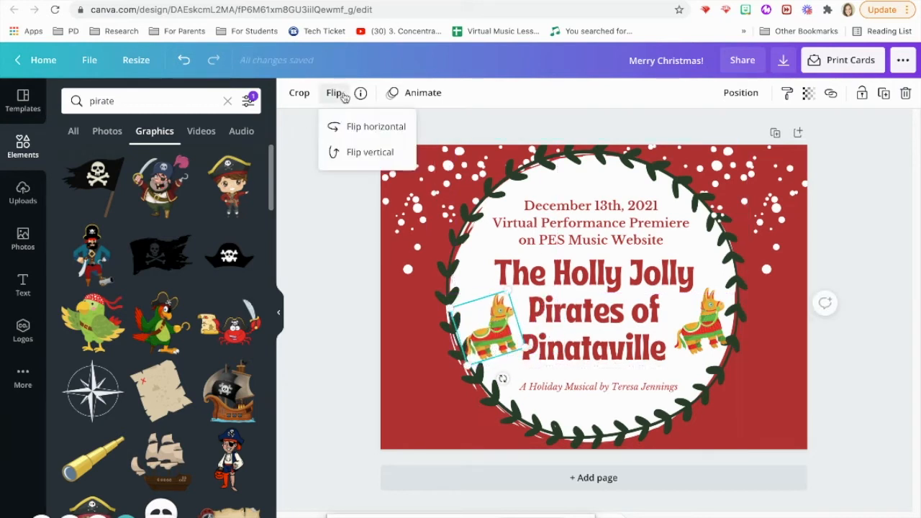
click(356, 137)
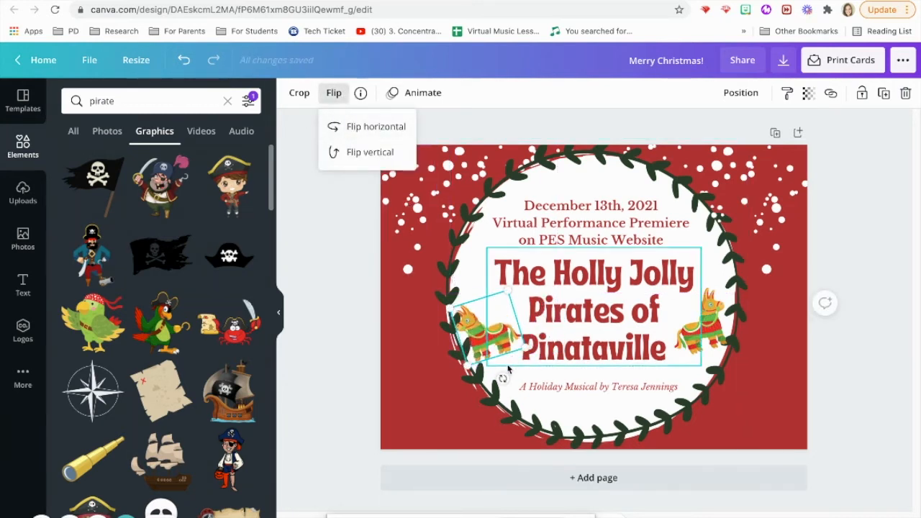
drag(502, 378, 468, 376)
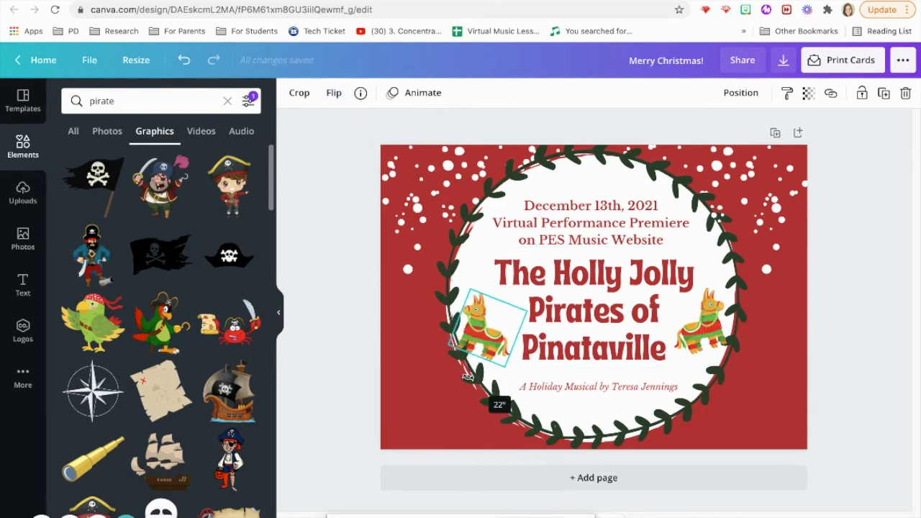
drag(479, 336, 487, 329)
drag(705, 323, 700, 318)
Step: Send the left piñata backward twice so it sits behind the title text
click(482, 315)
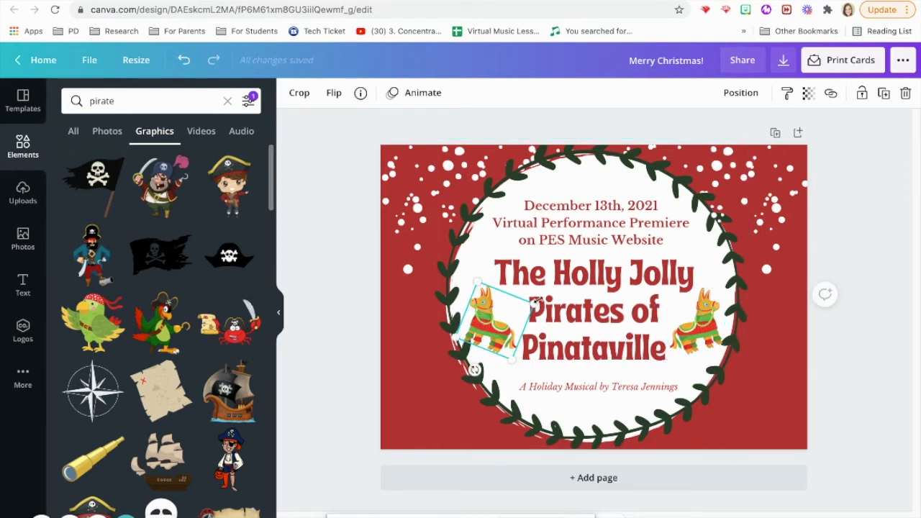
click(508, 326)
click(502, 328)
right_click(502, 328)
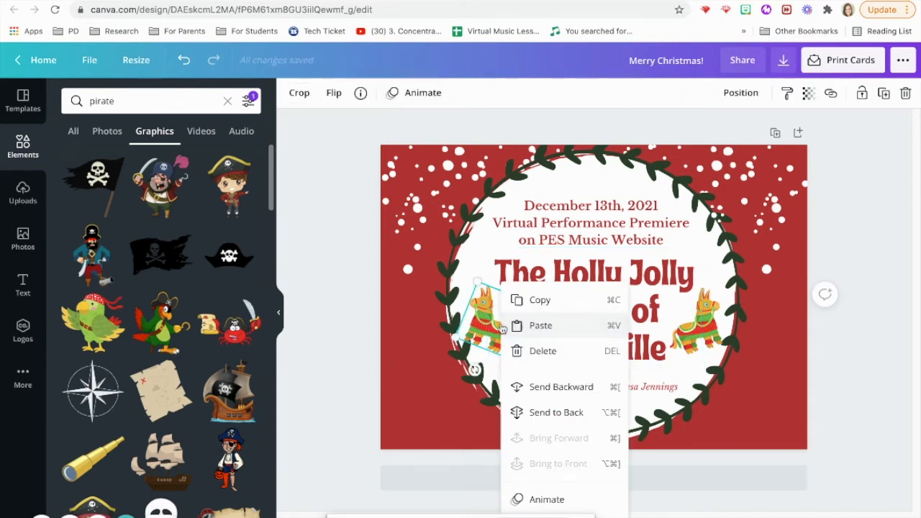
click(544, 395)
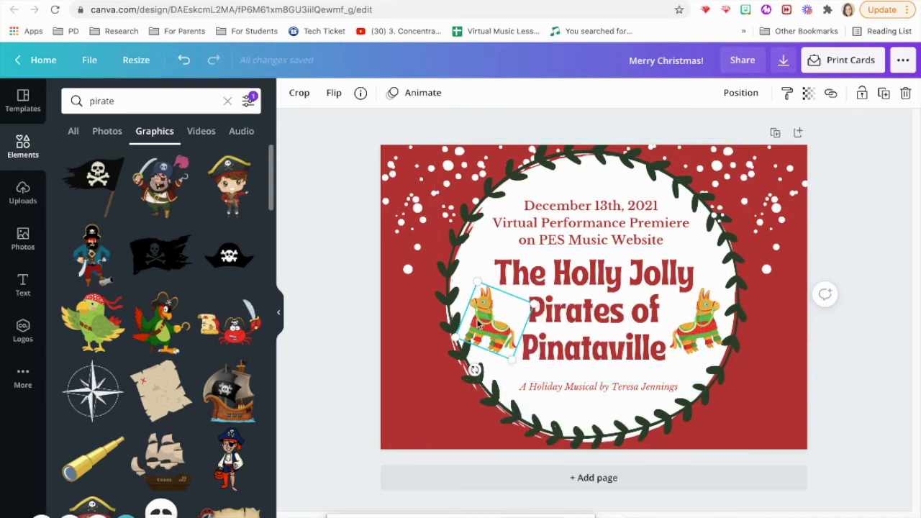
right_click(478, 363)
click(525, 388)
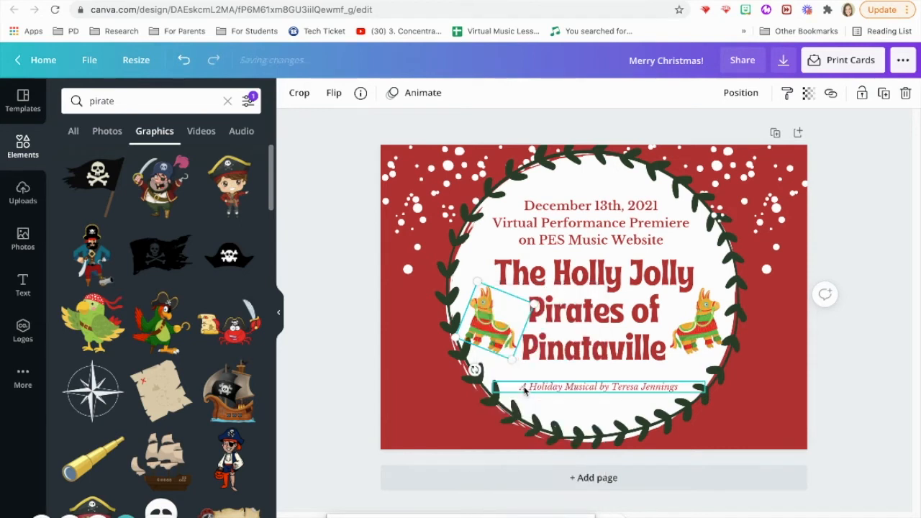
click(486, 389)
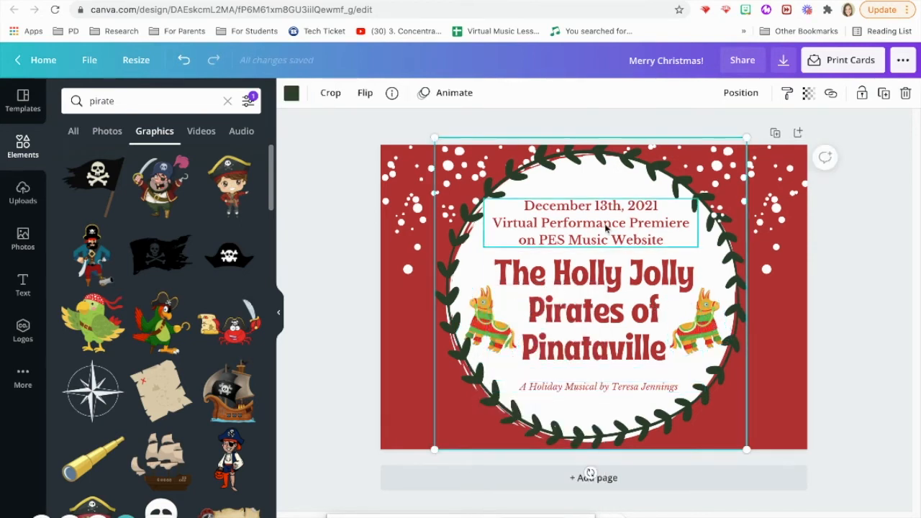
Step: Change the top text's lower lines to 'Parkway Elementary's 4th Grade Class Presents:' and raise the show title slightly
click(606, 227)
click(664, 240)
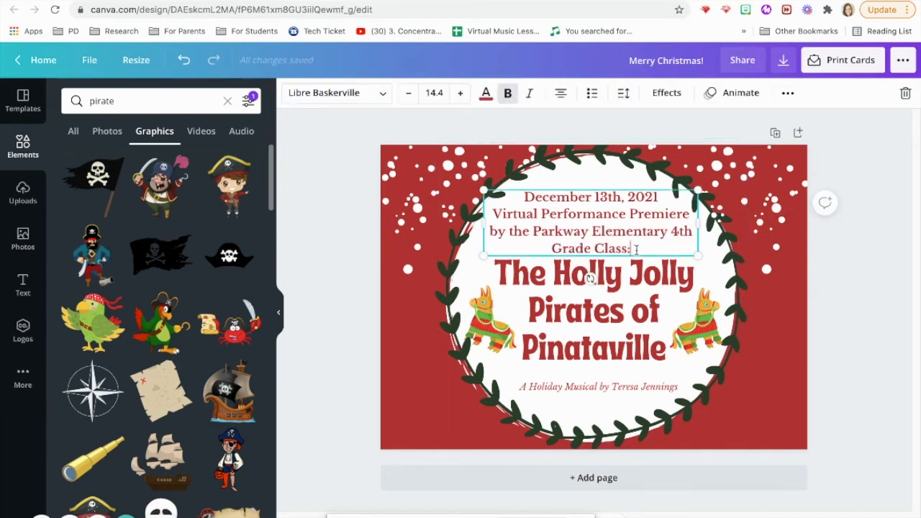
drag(634, 248, 493, 216)
key(BackSpace)
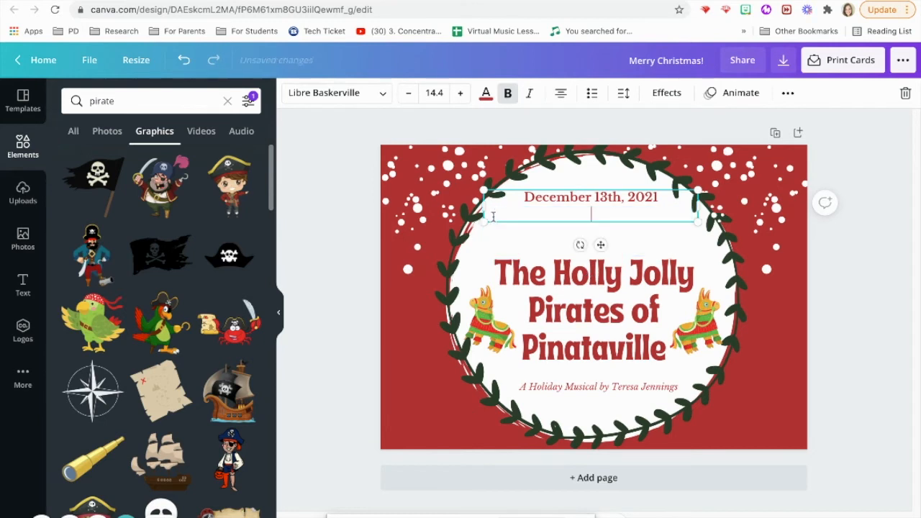
text(Parkway )
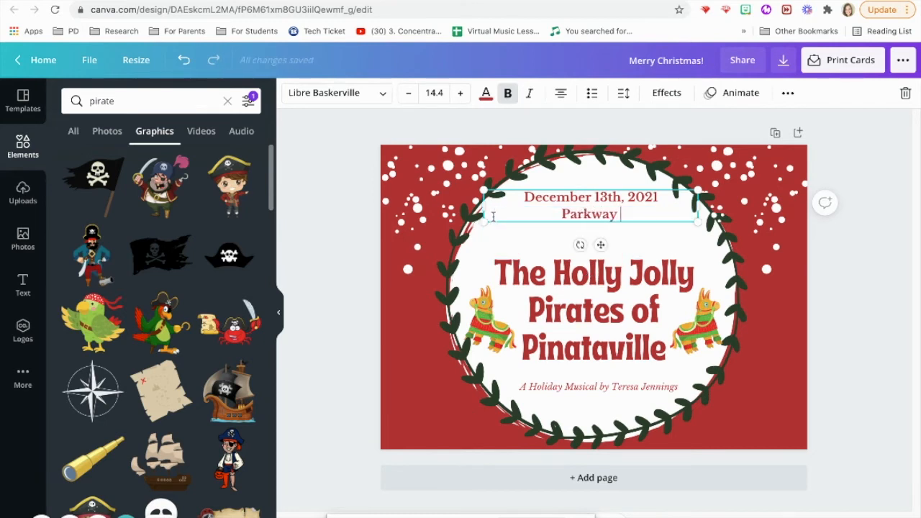
text(Elementary 's 4th Grade Class prese)
key(BackSpace)
key(BackSpace)
key(BackSpace)
key(BackSpace)
key(BackSpace)
text(Presents:)
click(578, 282)
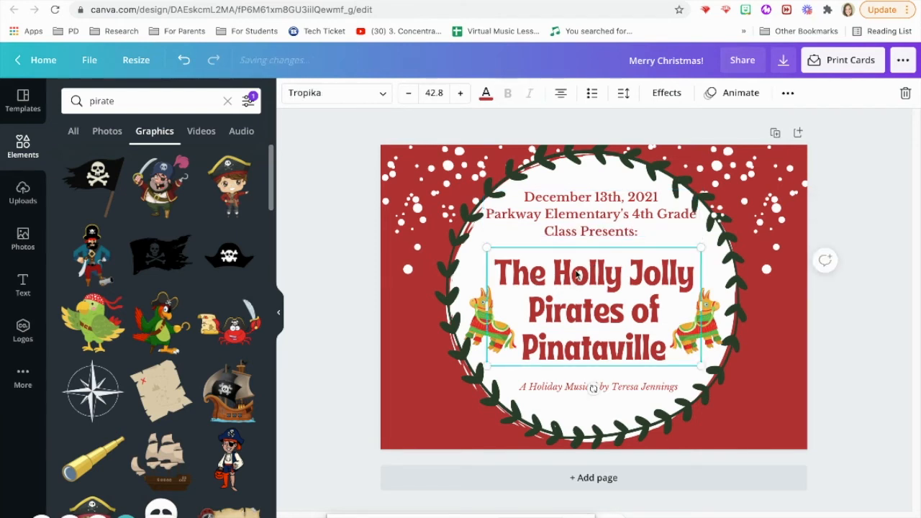
drag(576, 281, 577, 265)
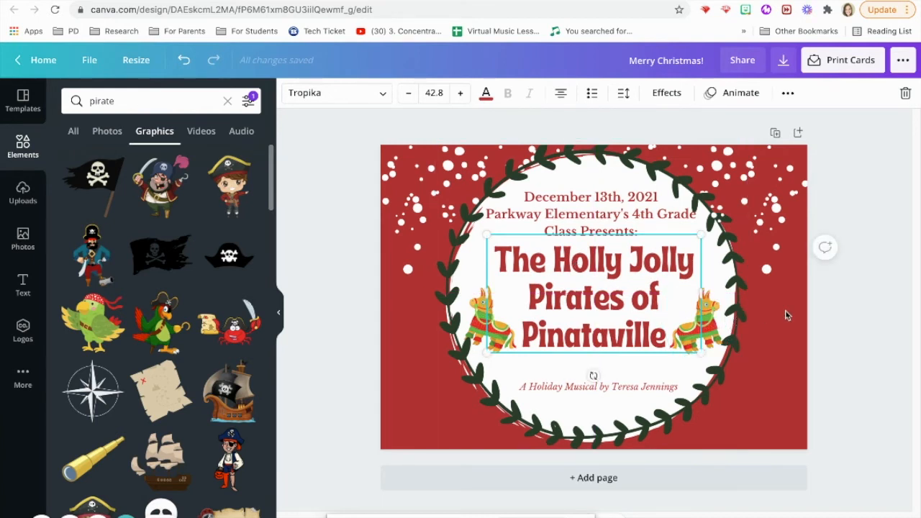
Step: Raise the right piñata and re-centre the title text inside the wreath
click(711, 317)
drag(712, 317, 708, 293)
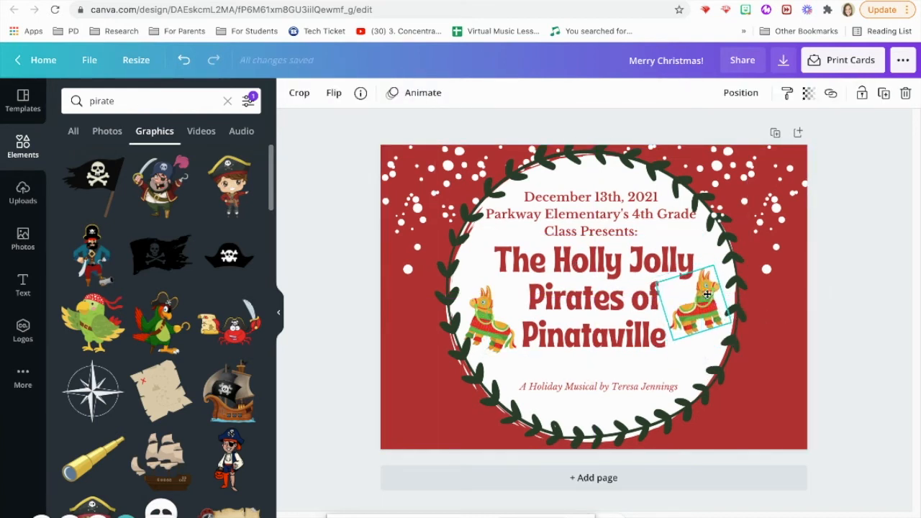
click(476, 323)
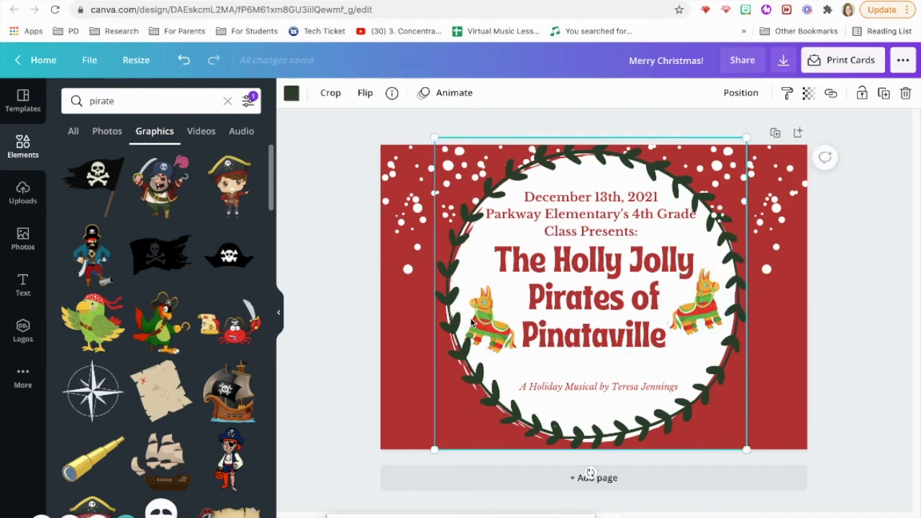
click(414, 312)
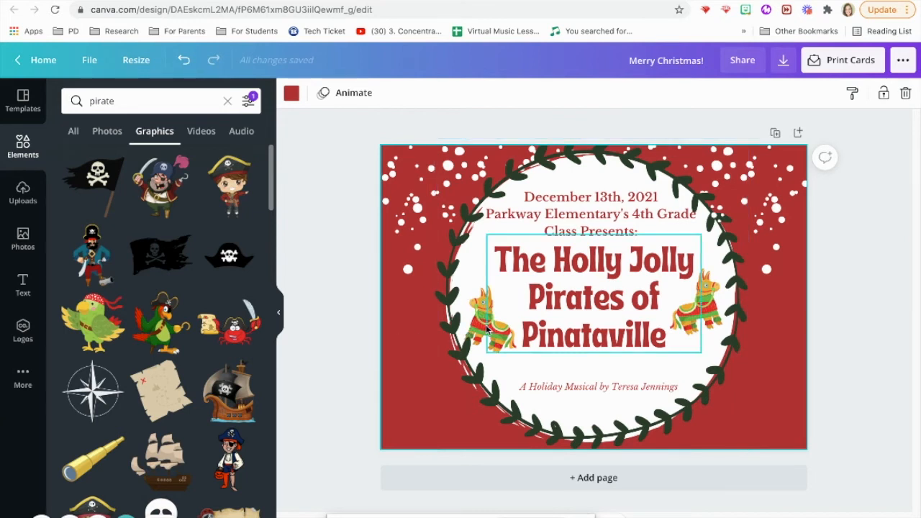
drag(559, 316, 652, 321)
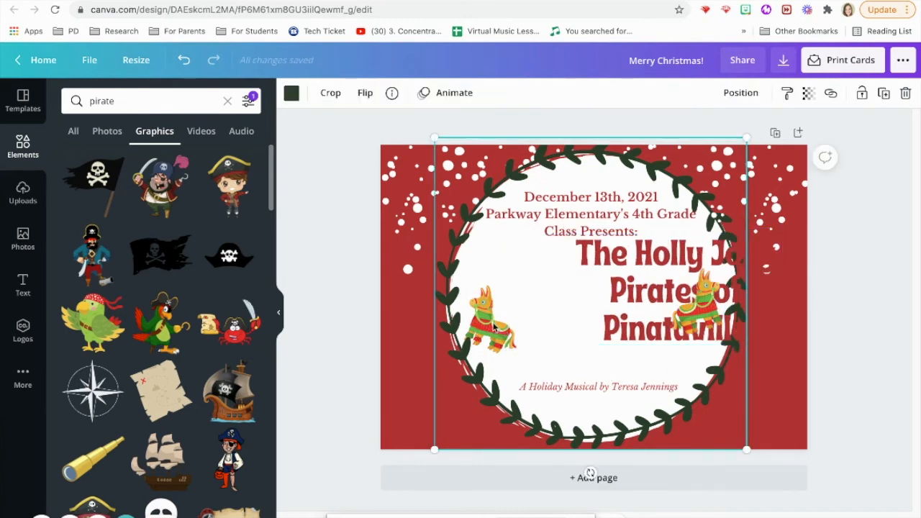
drag(650, 305, 565, 303)
Step: Move the wreath back around the white circle, raise the left piñata, and re-centre the date block
drag(448, 330, 372, 324)
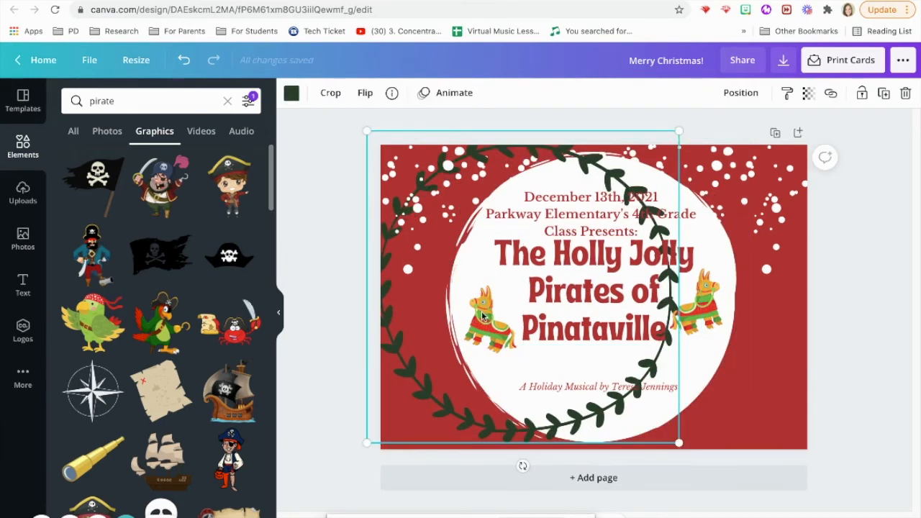
drag(447, 421, 629, 404)
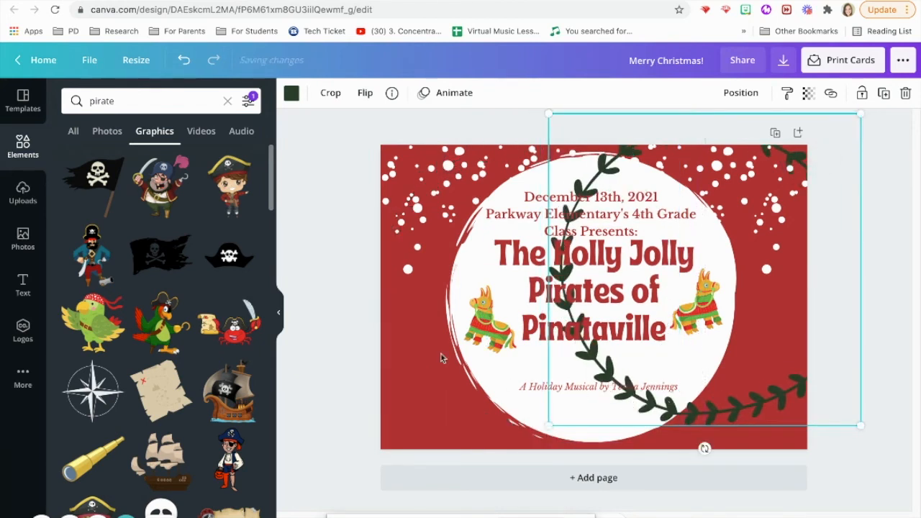
drag(485, 320, 484, 301)
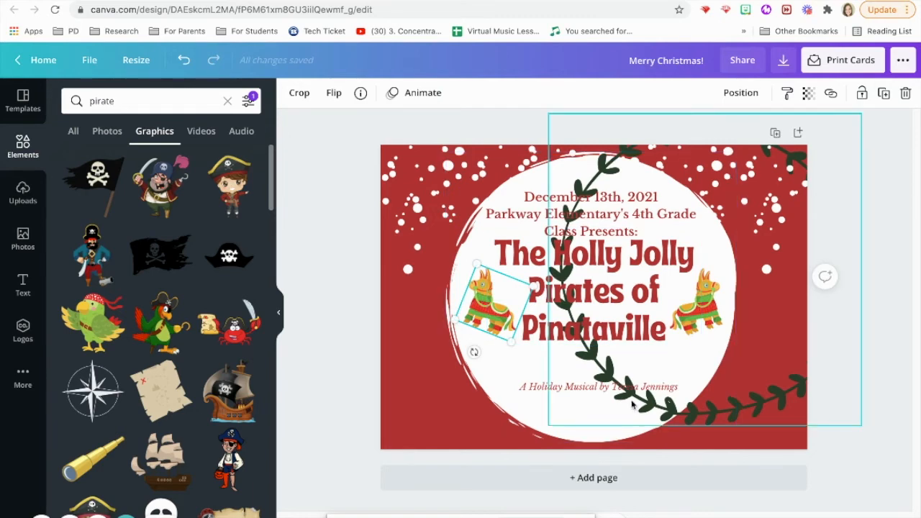
click(531, 392)
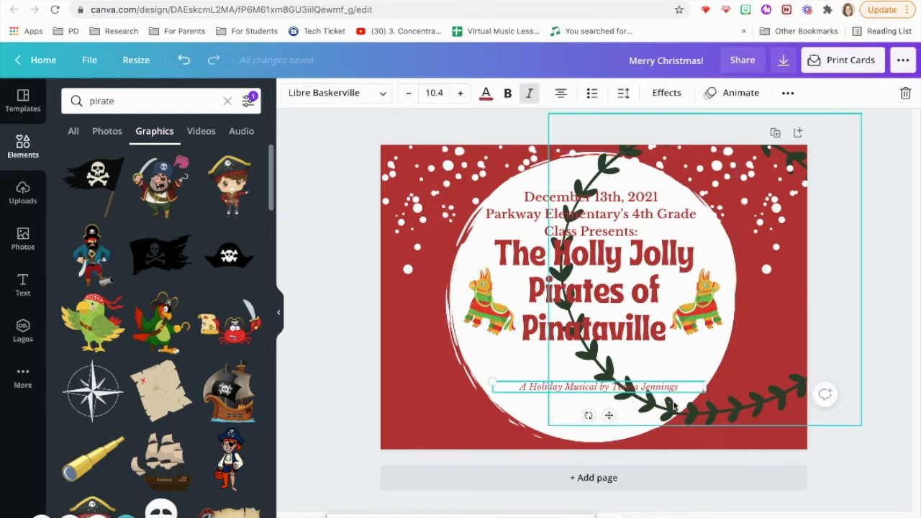
drag(704, 420, 590, 441)
drag(592, 220, 590, 216)
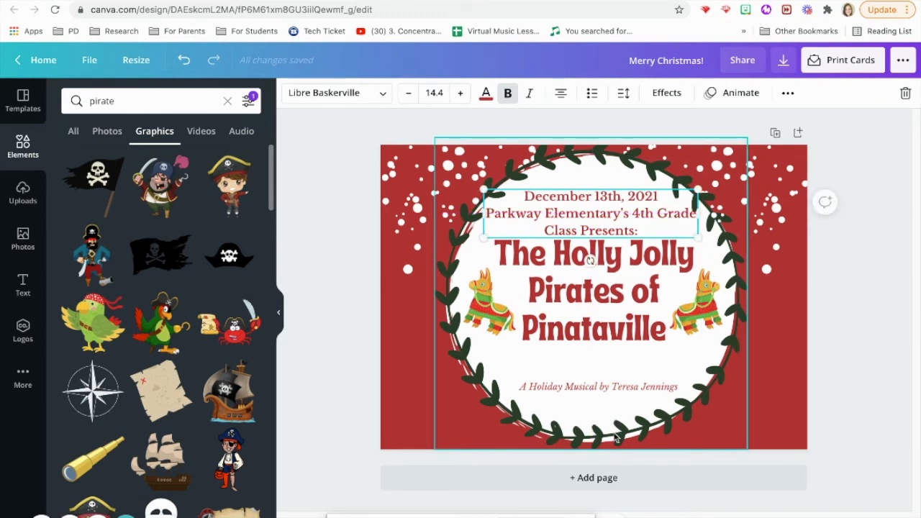
Step: Break the subtitle before the composer's name, lower it in the wreath, and copy the date block below the title
mouse_move(603, 392)
mouse_down()
mouse_move(596, 365)
mouse_move(603, 405)
mouse_move(601, 396)
mouse_up()
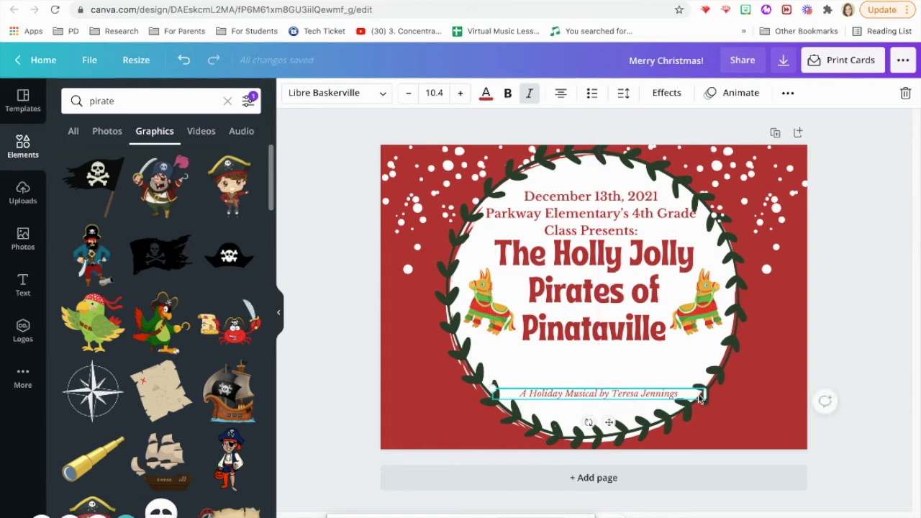
mouse_move(703, 395)
mouse_down()
mouse_move(679, 393)
mouse_move(710, 395)
mouse_up()
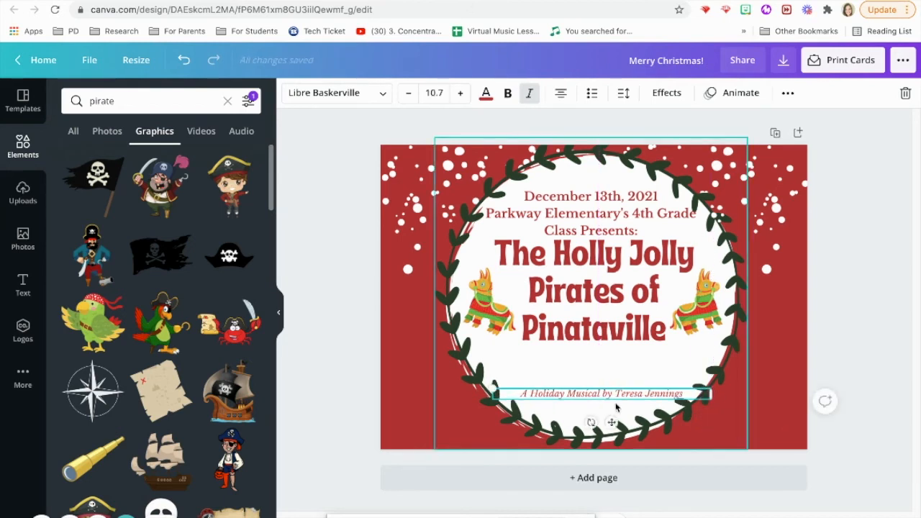
click(616, 394)
key(Return)
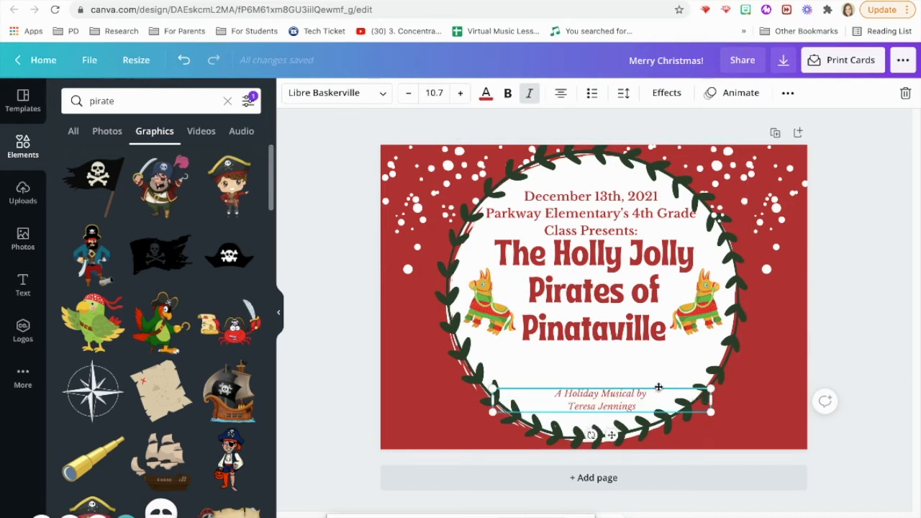
drag(656, 392, 652, 395)
mouse_move(711, 405)
mouse_down()
mouse_move(724, 406)
mouse_move(693, 409)
mouse_up()
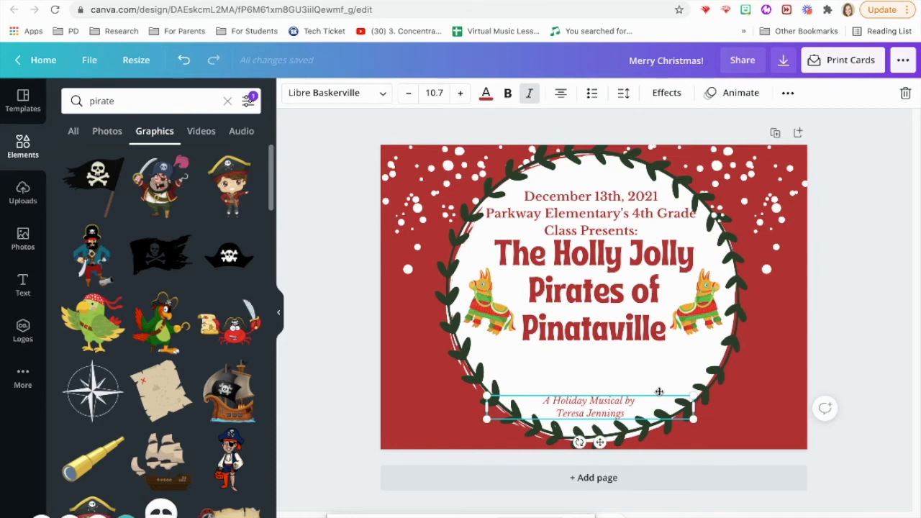
click(568, 213)
drag(568, 213, 587, 373)
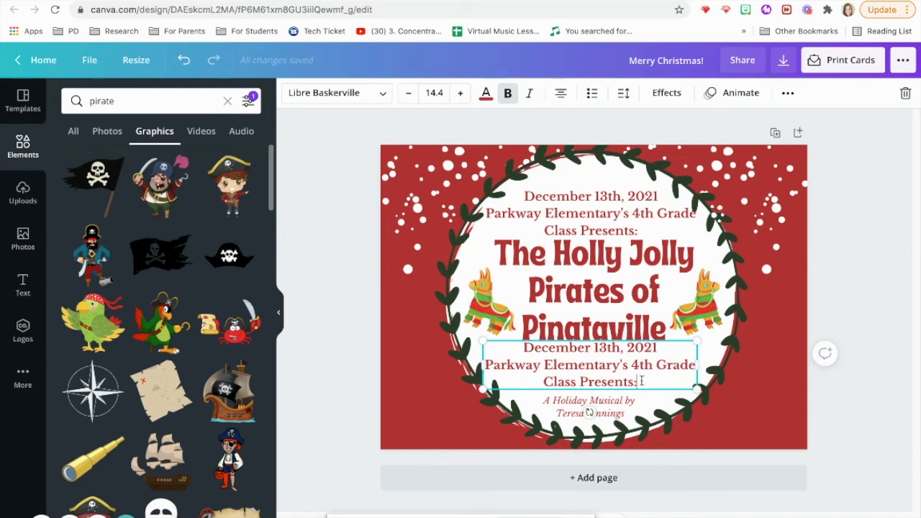
Step: Reduce the copied text block's font size by two steps and clear its contents
drag(642, 381, 500, 349)
click(408, 93)
click(408, 93)
click(408, 92)
click(408, 93)
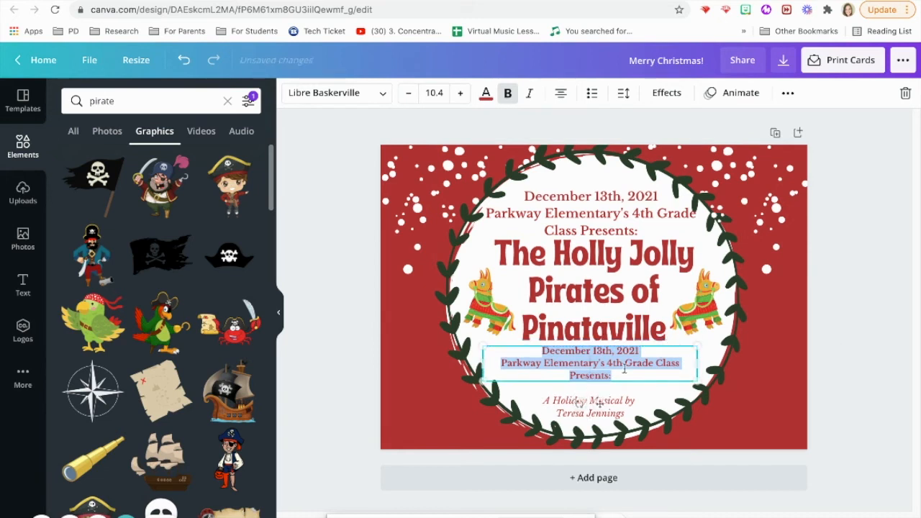
click(620, 374)
drag(620, 374, 538, 354)
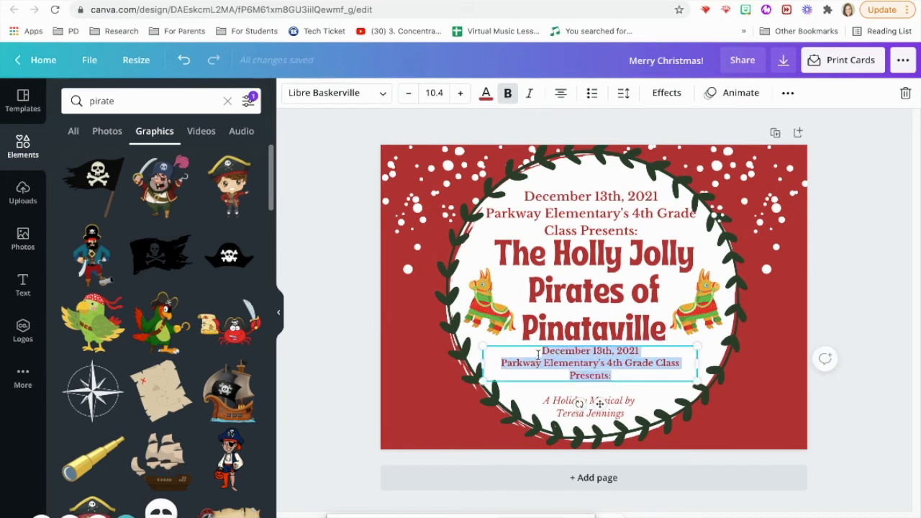
key(BackSpace)
Step: Type 'This virtual performance will be available on the PES Music Website!' and nudge it lower
text(Virtual Vido)
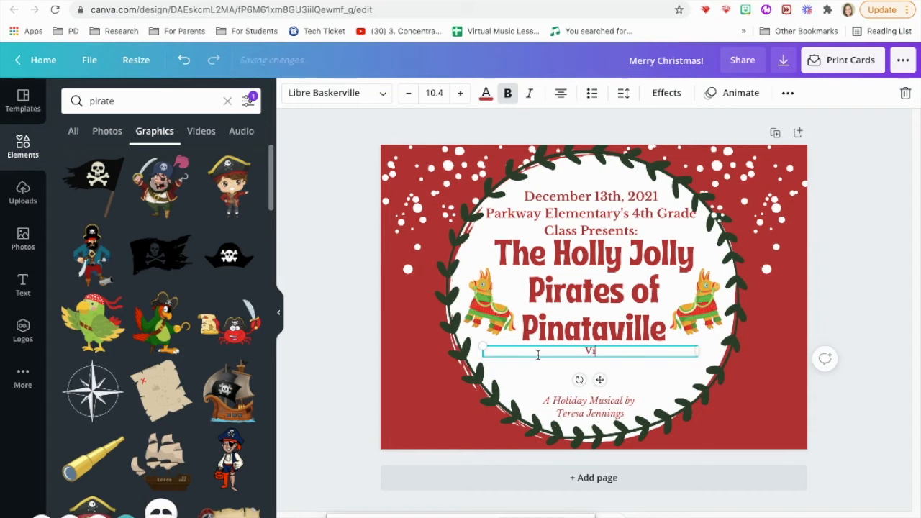
key(BackSpace)
text(eo)
key(BackSpace)
key(BackSpace)
key(BackSpace)
key(BackSpace)
key(BackSpace)
text(This virtual per)
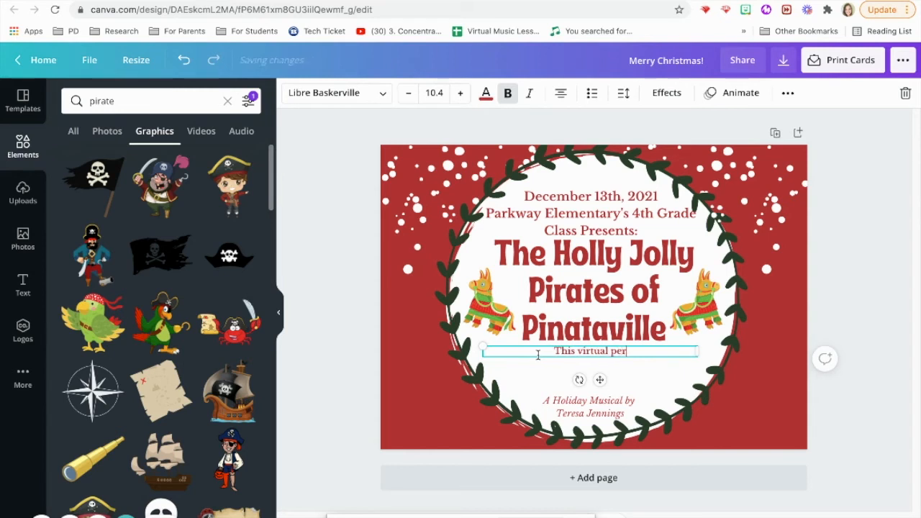
text(formance will)
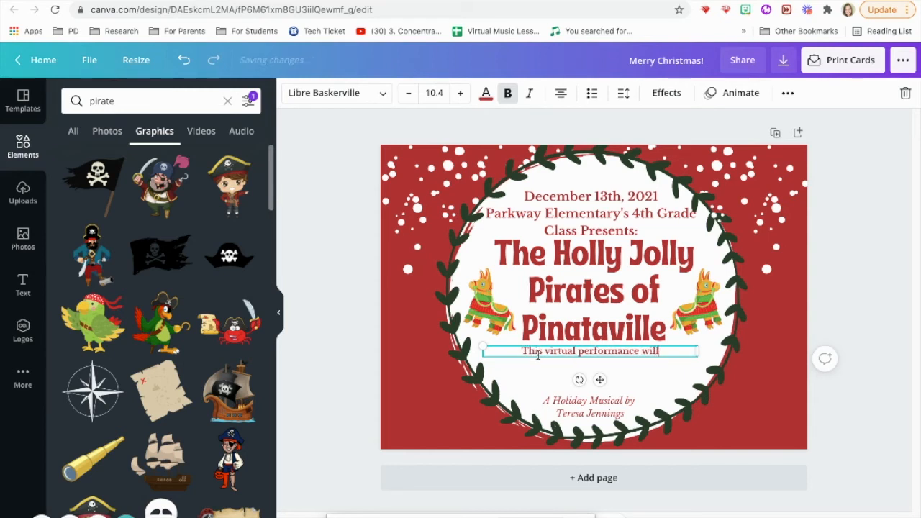
text( be available on )
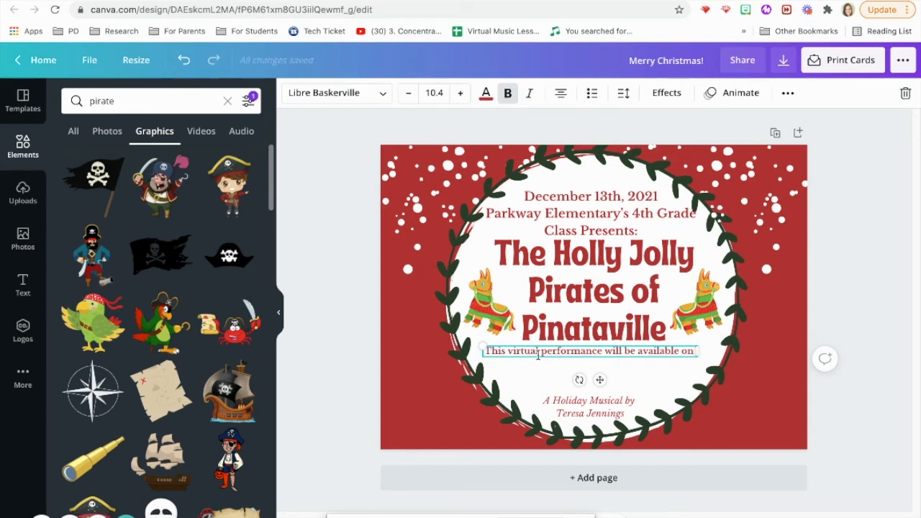
text(Class)
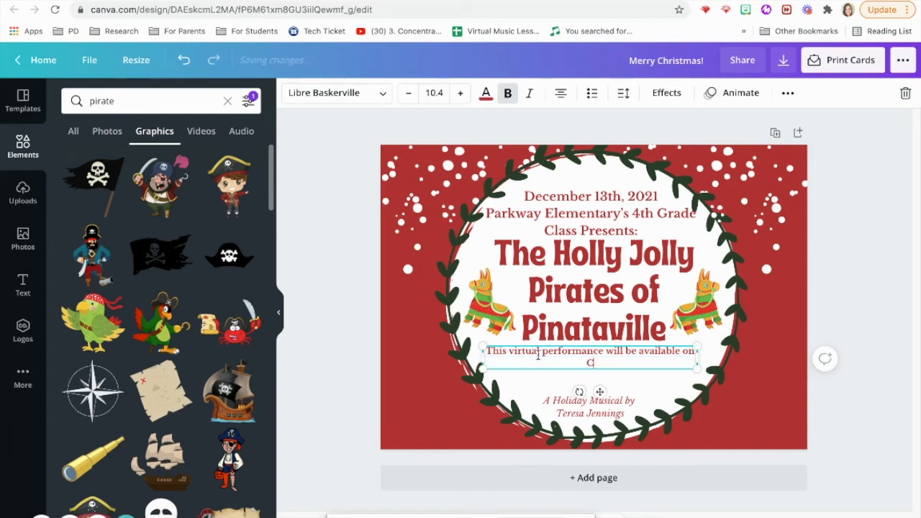
key(BackSpace)
key(BackSpace)
key(BackSpace)
key(BackSpace)
key(BackSpace)
text(the PES Music W)
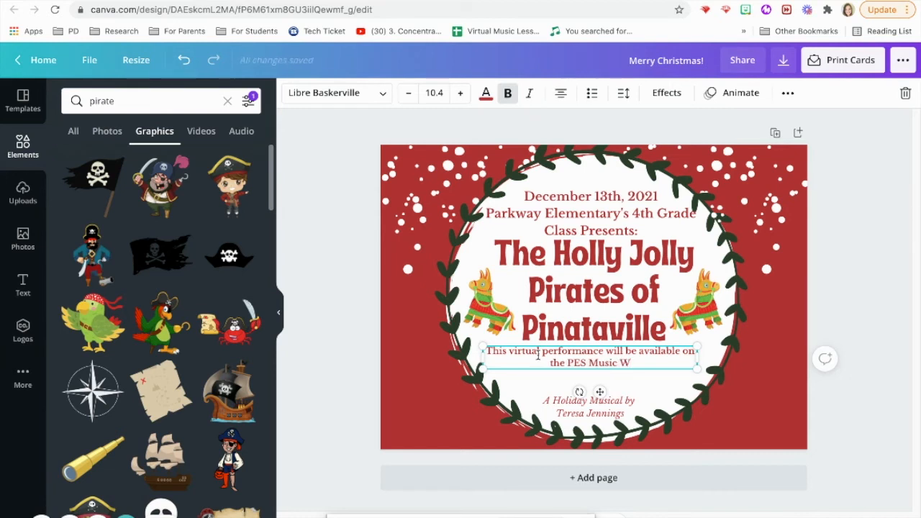
text(ebsite!)
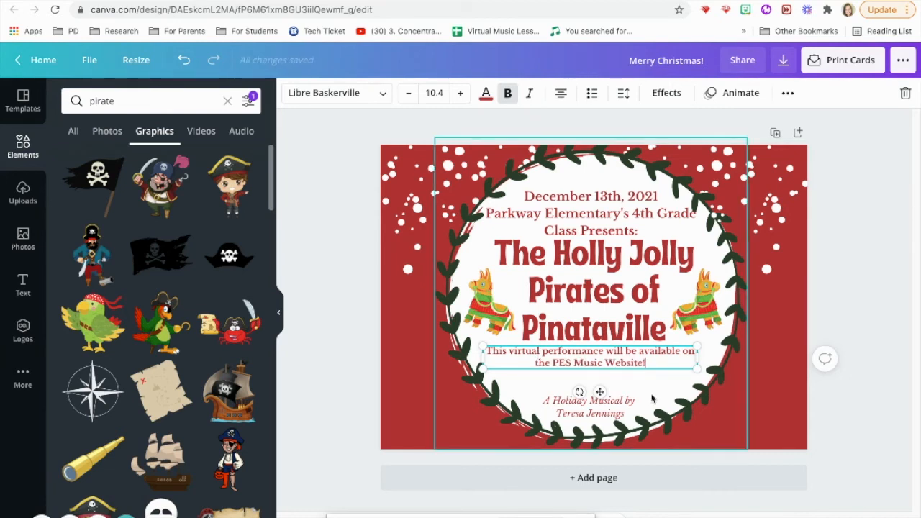
drag(648, 362, 653, 368)
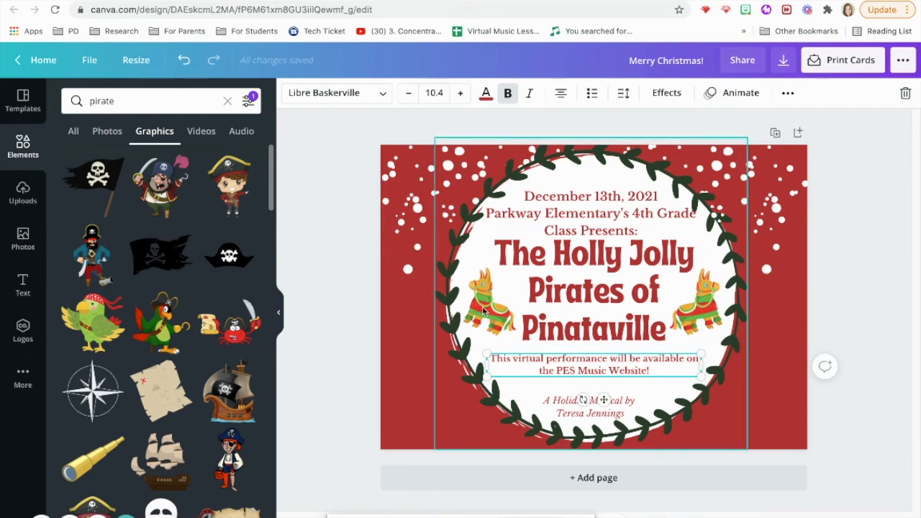
Step: Recolour the wreath a brighter green by adjusting hue and shade in the custom colour picker
click(709, 305)
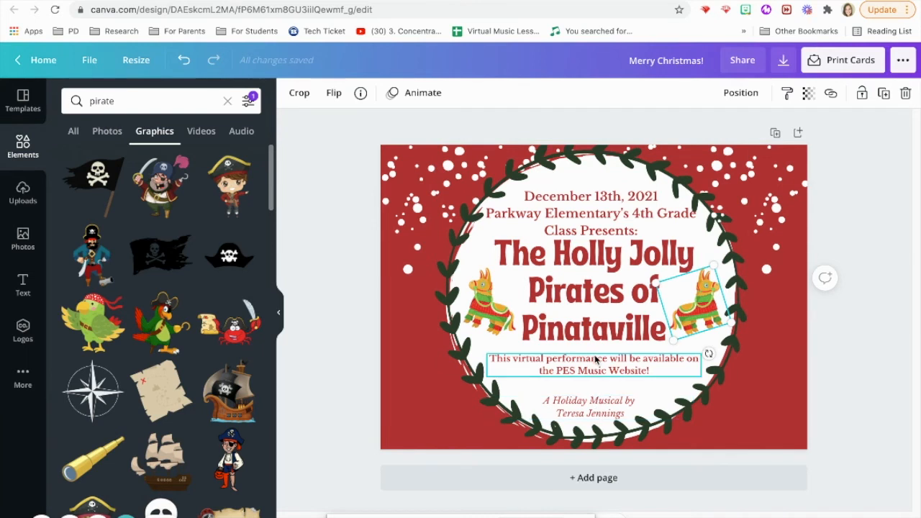
click(448, 357)
click(291, 93)
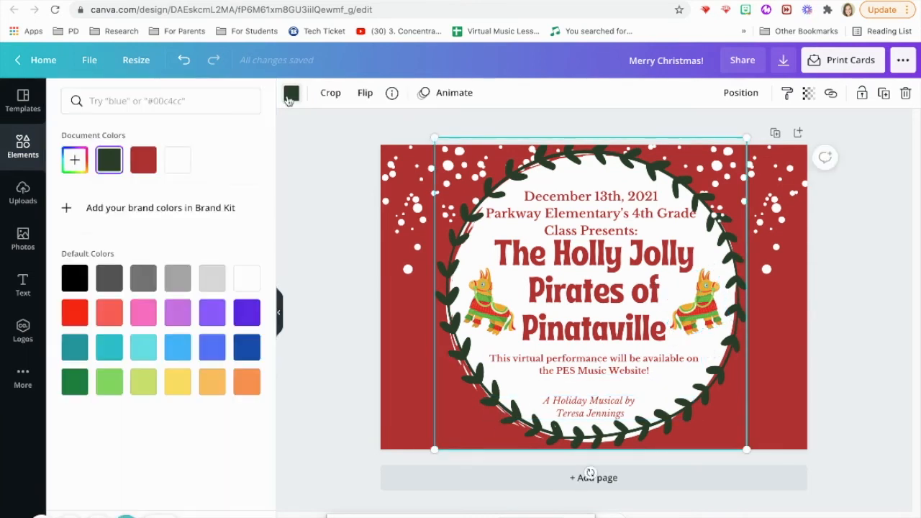
click(116, 387)
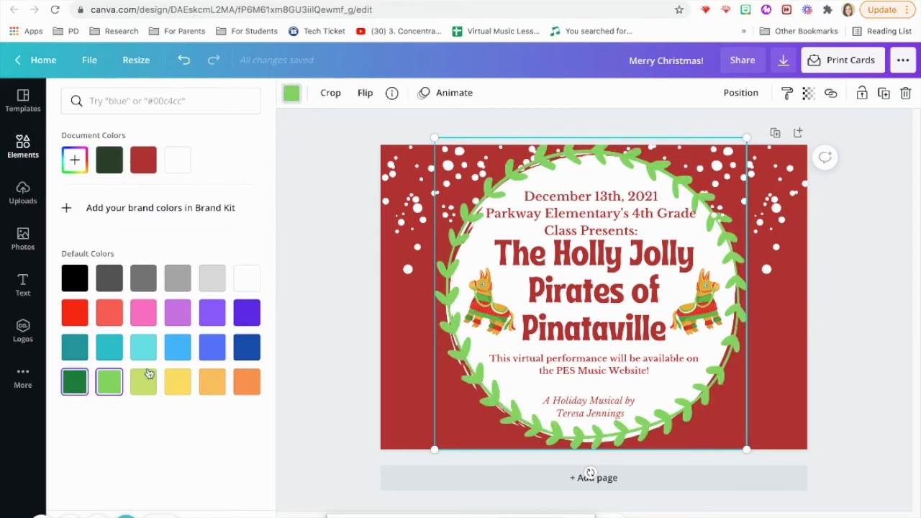
click(76, 383)
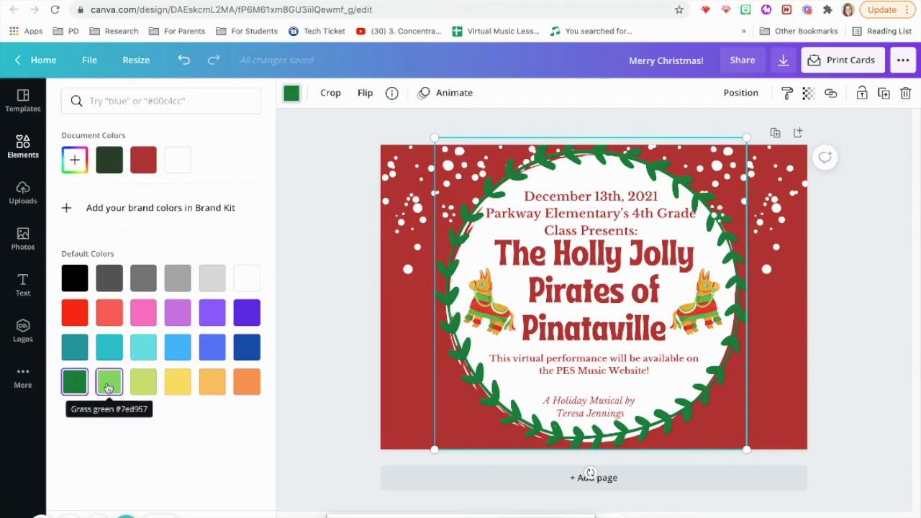
click(74, 159)
click(144, 271)
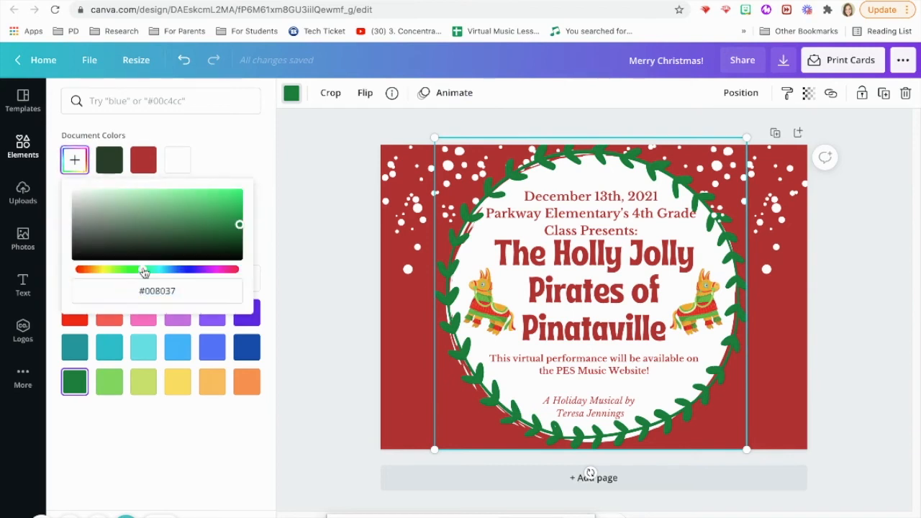
drag(142, 272, 137, 269)
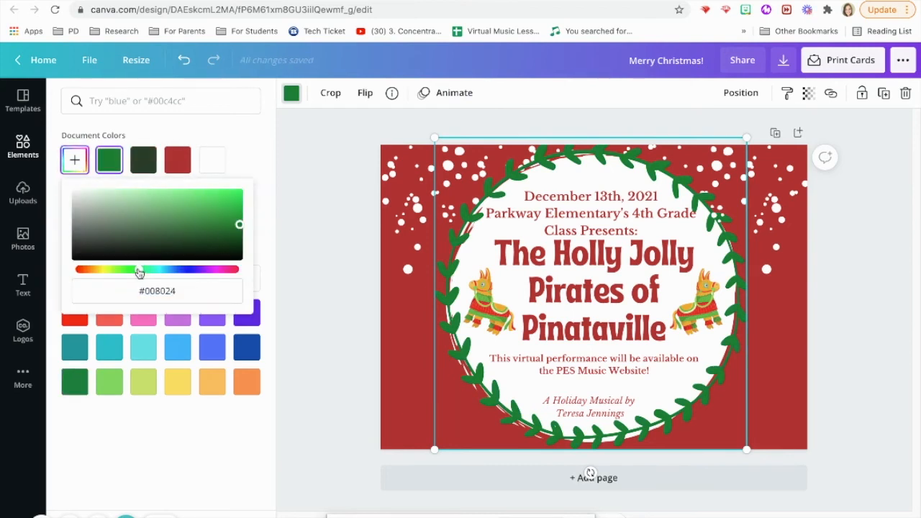
click(238, 225)
drag(238, 225, 224, 206)
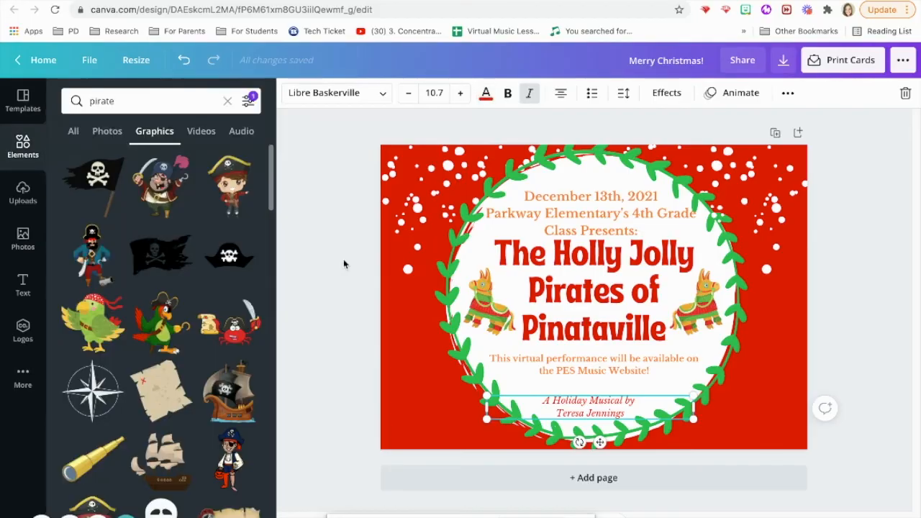
Step: Undo several recent edits to compare versions, then redo back to the latest version
click(364, 274)
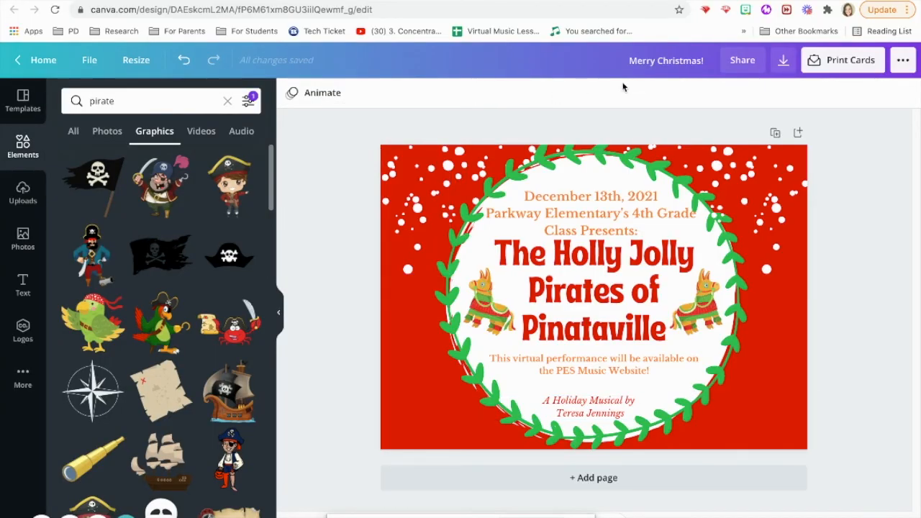
click(186, 62)
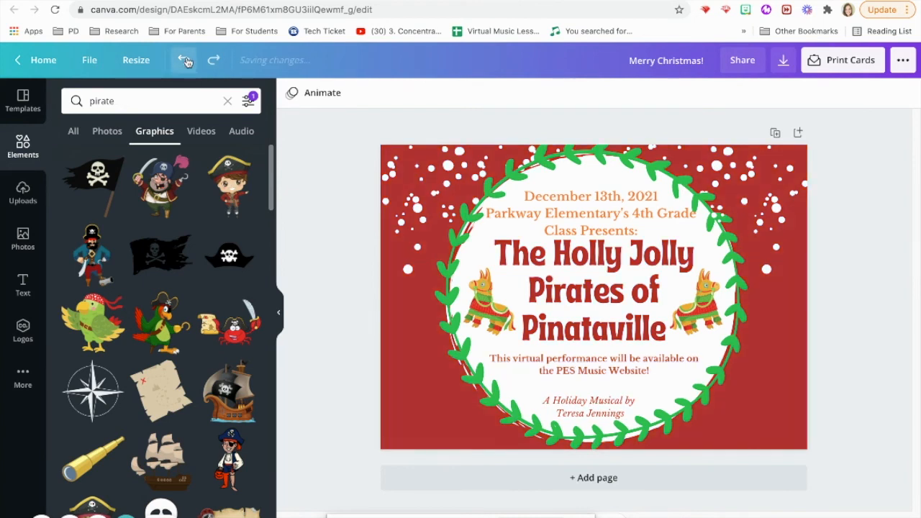
click(185, 62)
click(186, 62)
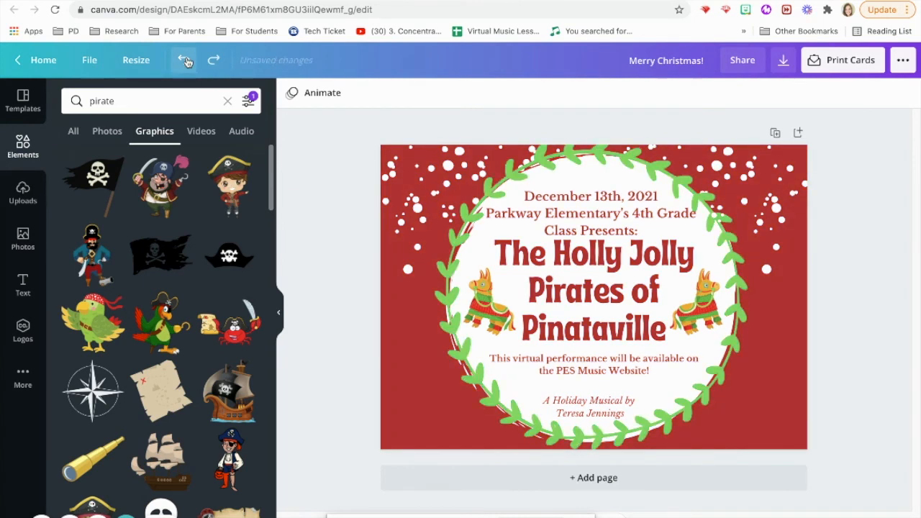
click(186, 62)
click(186, 62)
click(185, 62)
click(186, 62)
click(186, 62)
click(186, 62)
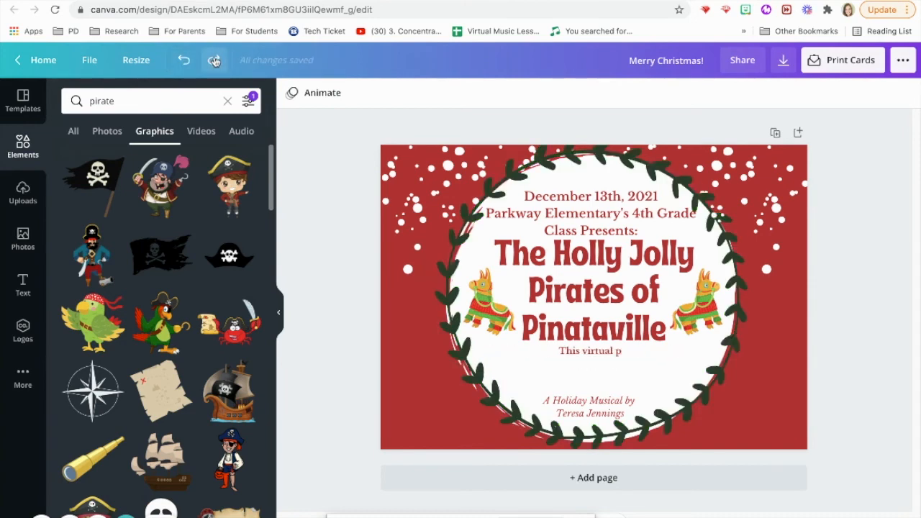
click(214, 62)
click(213, 62)
click(590, 218)
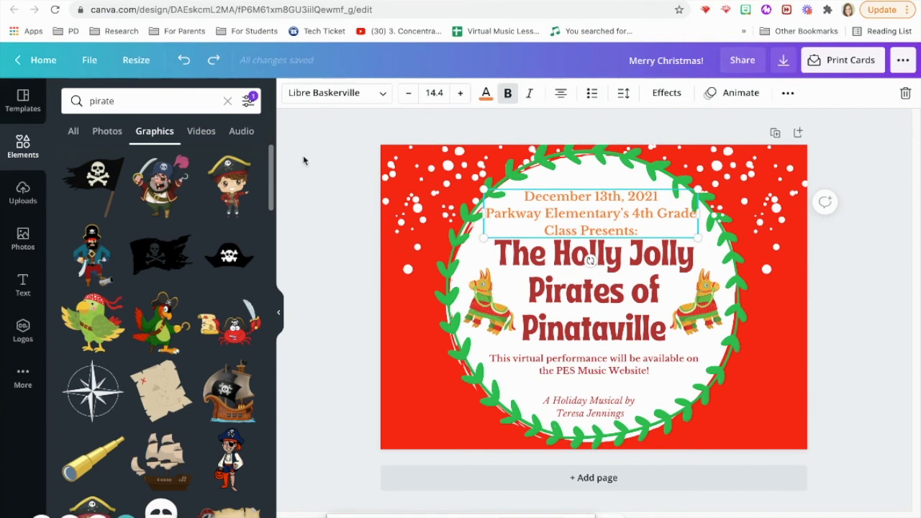
Step: Make the date and performance note lines red
click(486, 94)
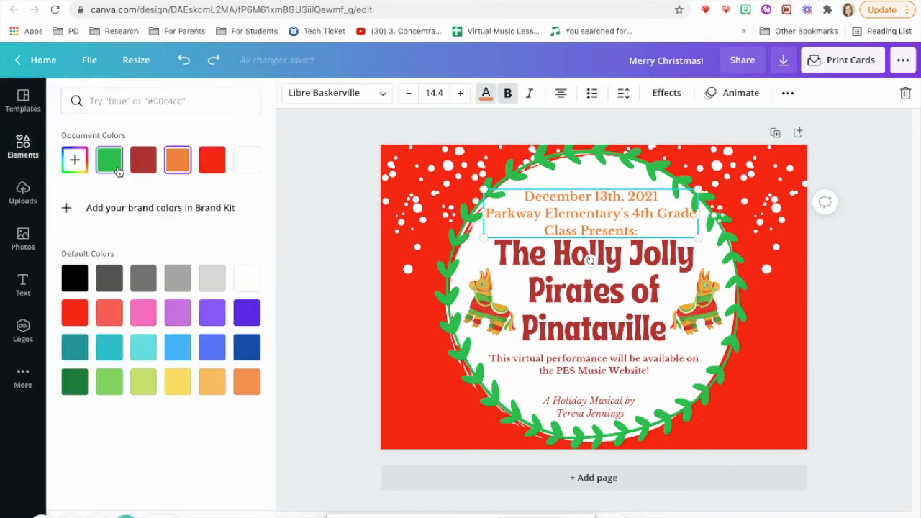
click(212, 160)
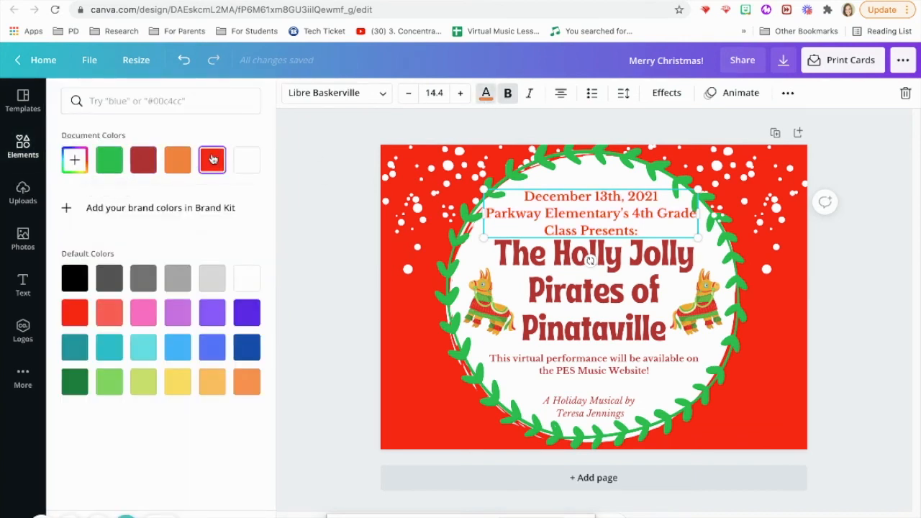
click(645, 272)
key(Tab)
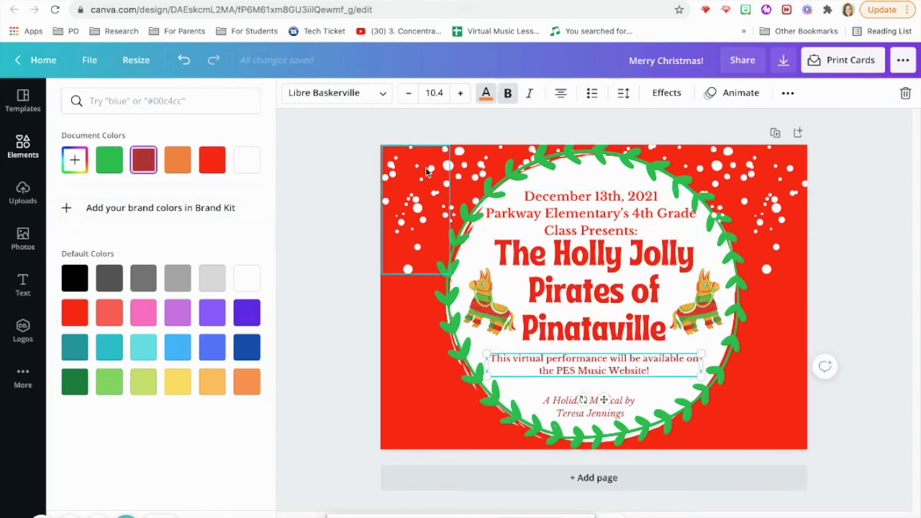
click(421, 345)
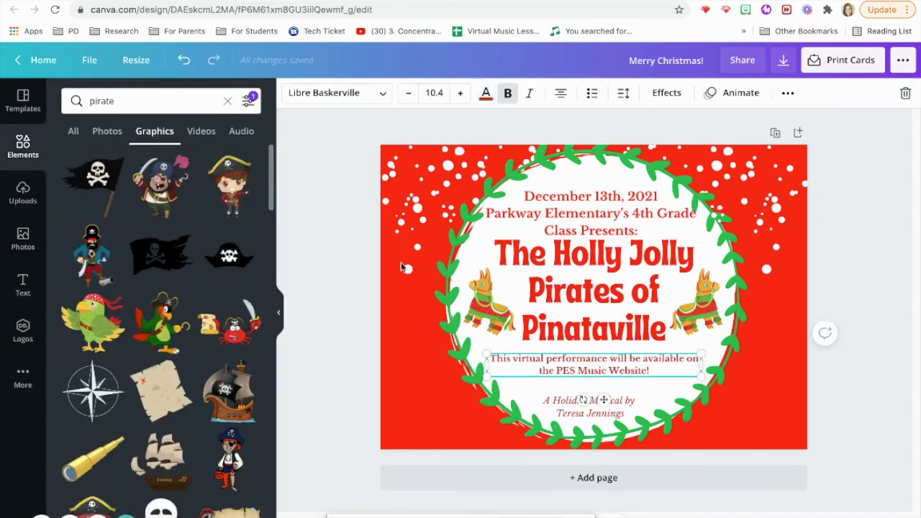
Step: Set the page background to a slightly deeper custom red, #ED0F0F
click(407, 323)
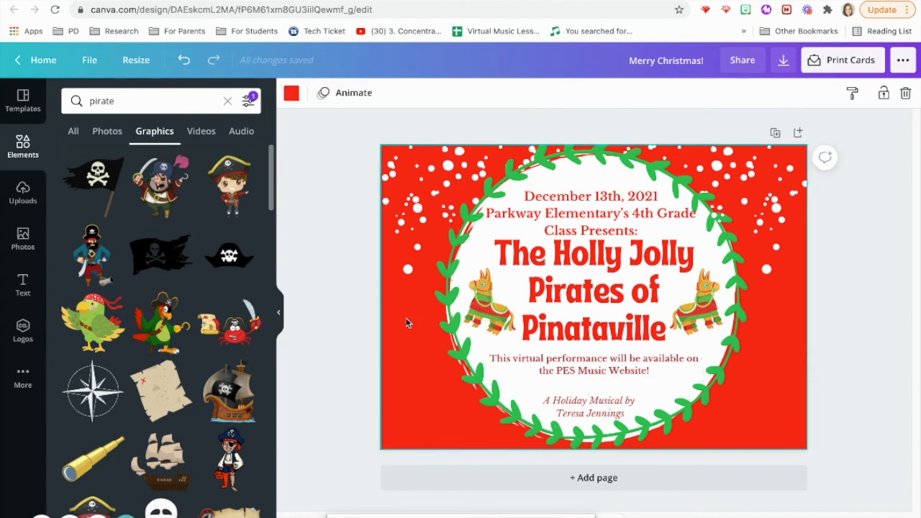
click(291, 93)
click(75, 161)
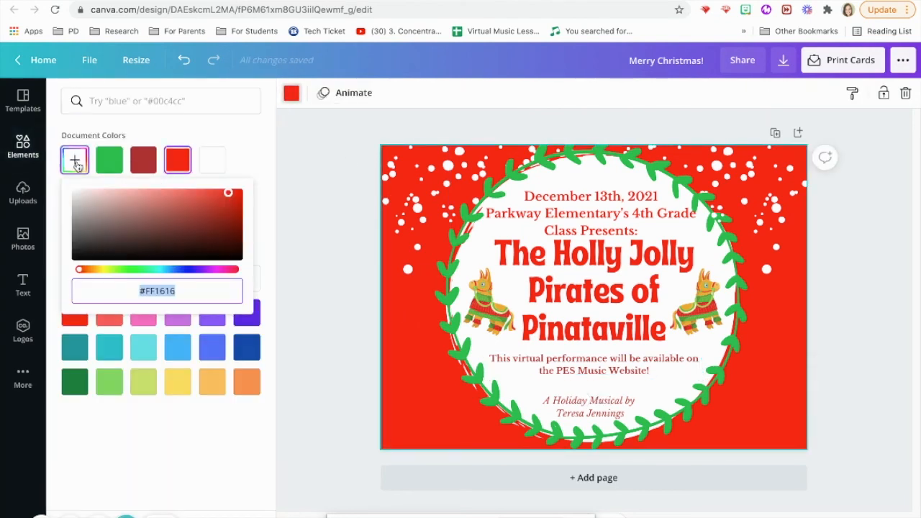
drag(229, 196, 234, 194)
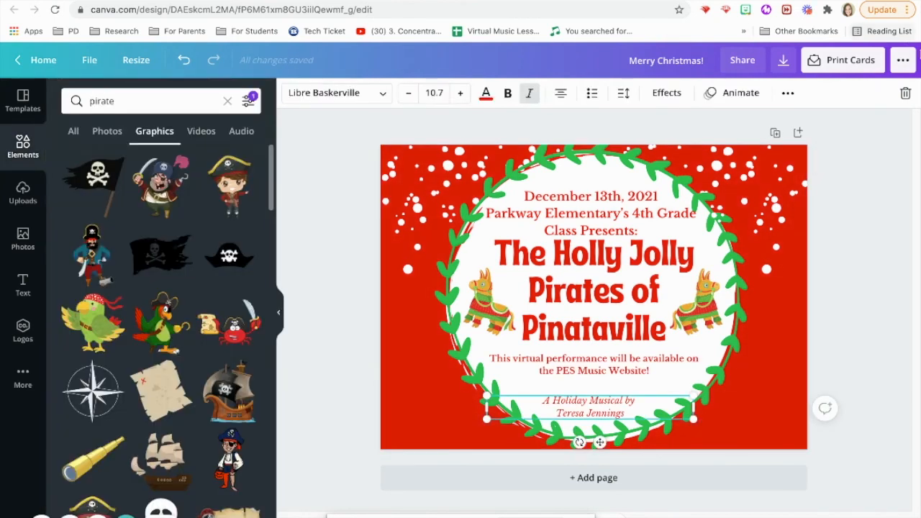
click(859, 145)
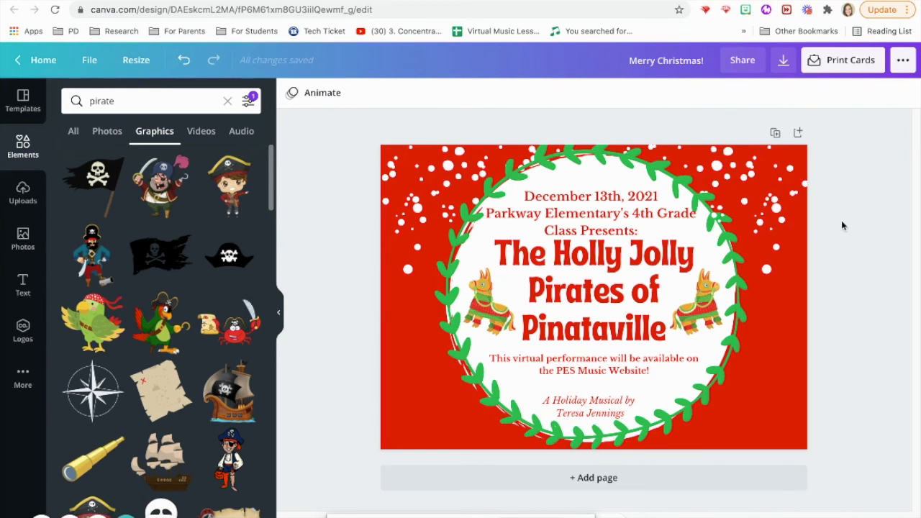
Step: Download the card with the file type set to JPG
click(784, 61)
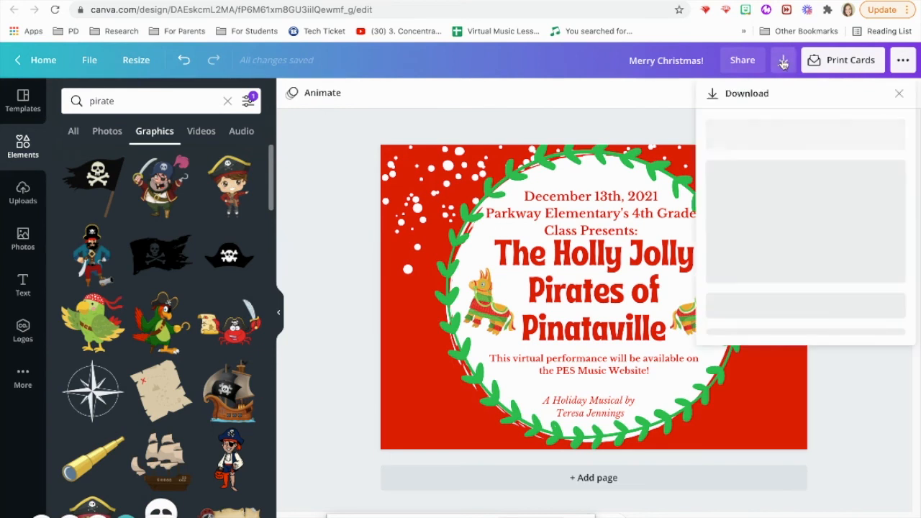
click(864, 149)
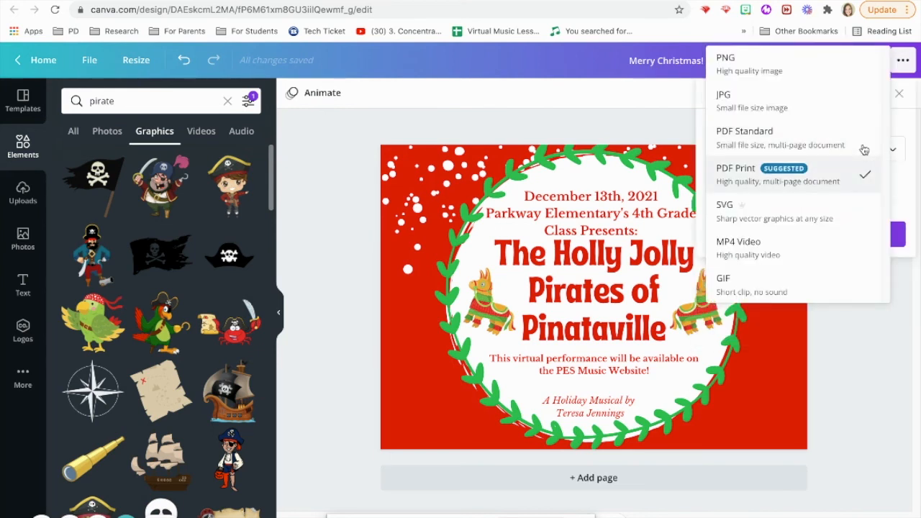
click(780, 108)
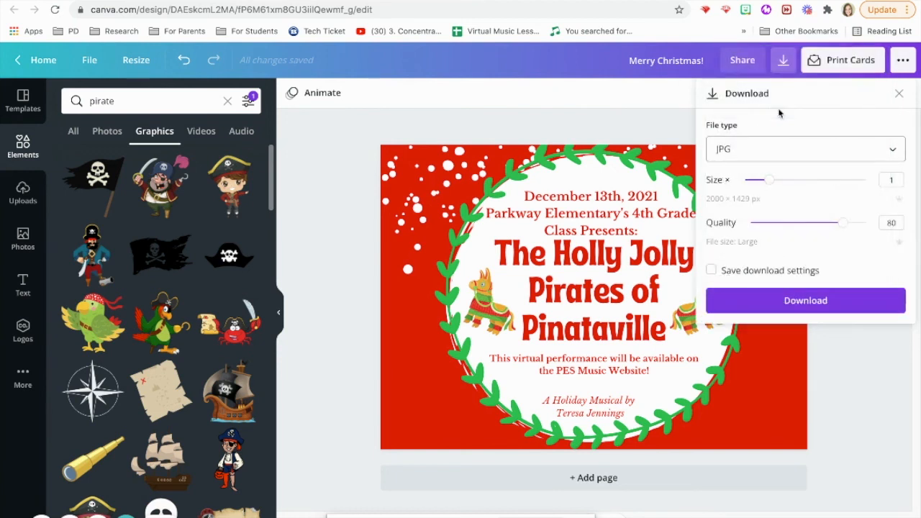
click(827, 301)
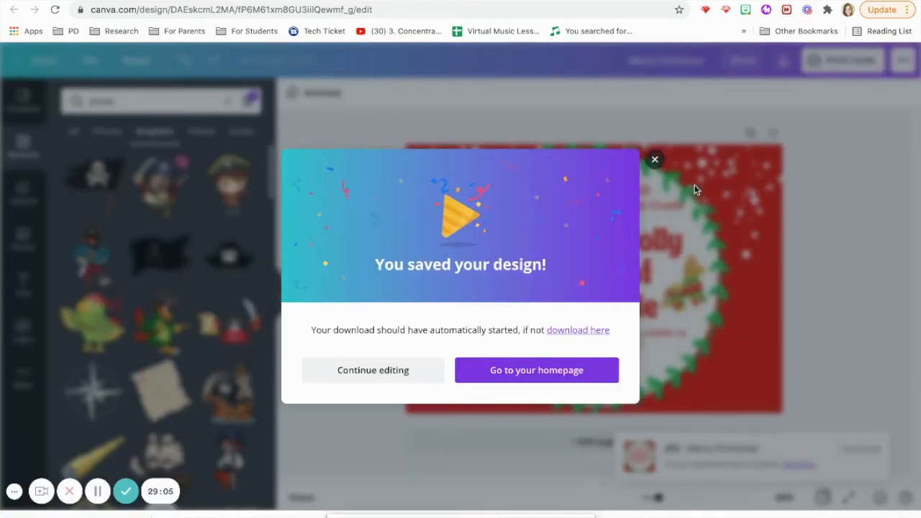
Step: Dismiss the save confirmation and toggle the browser out of and back into full screen
click(653, 160)
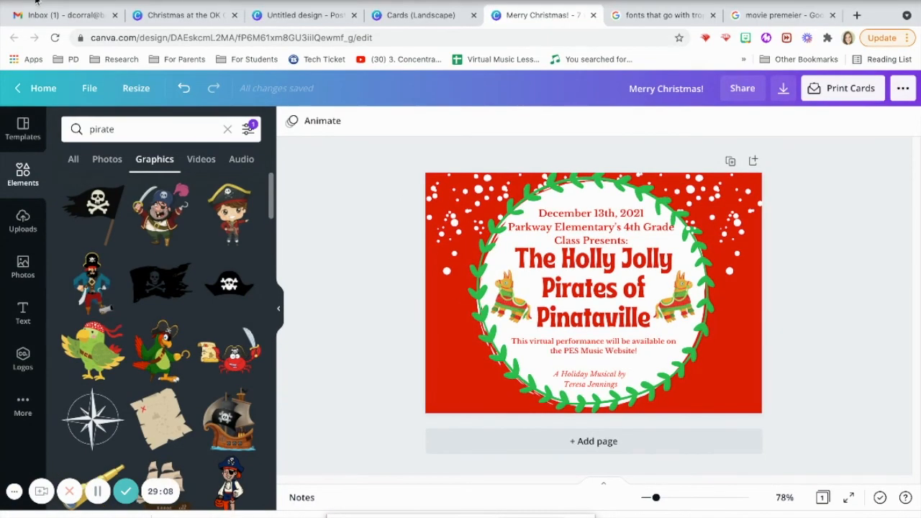
click(39, 3)
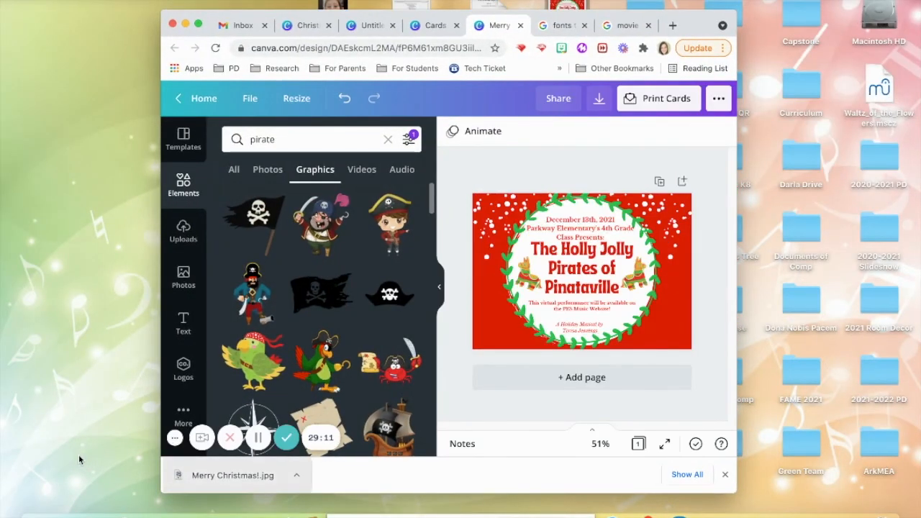
click(198, 26)
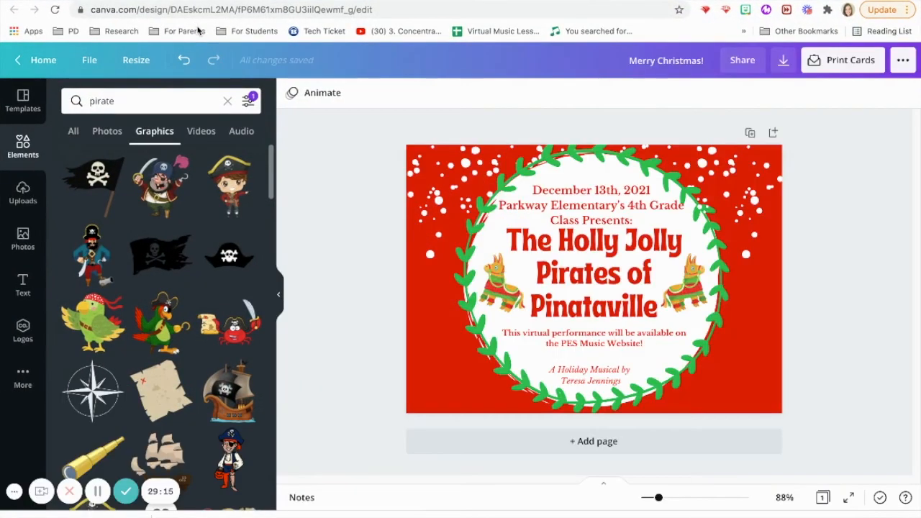